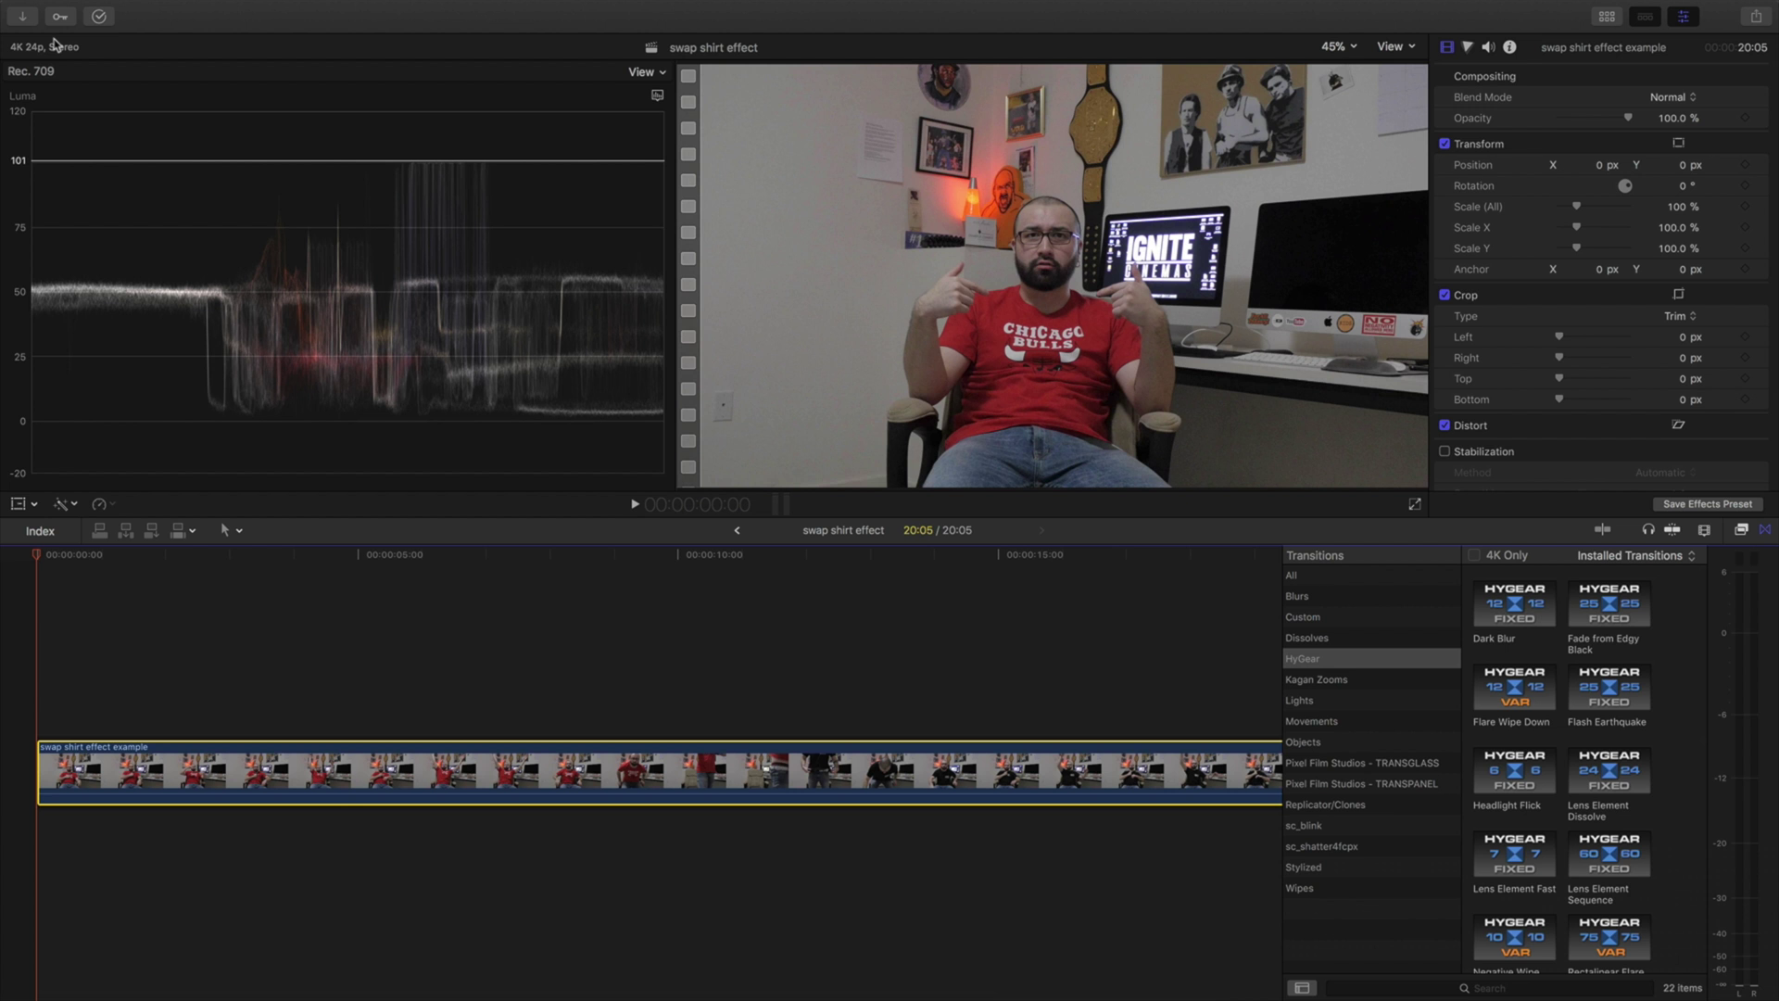
Play the red-shirt clip from its first frame to review it, then return to the project start.
key("space")
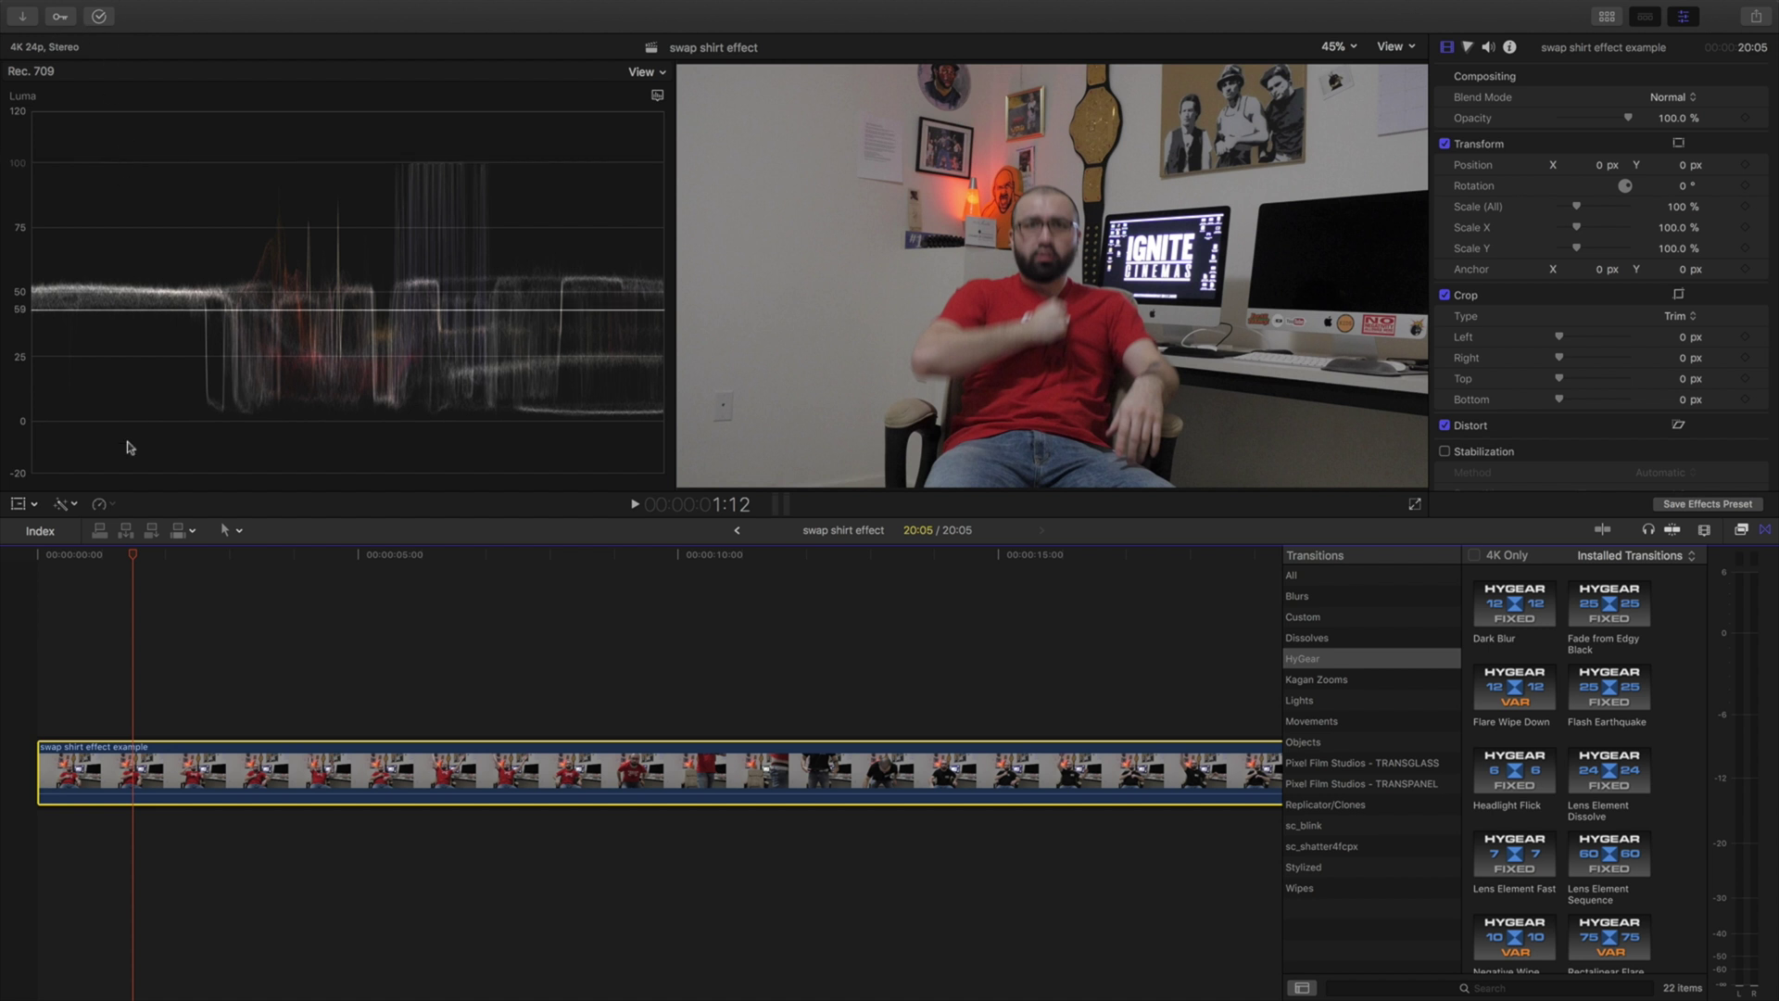
left_click_drag(130, 555, 11, 556)
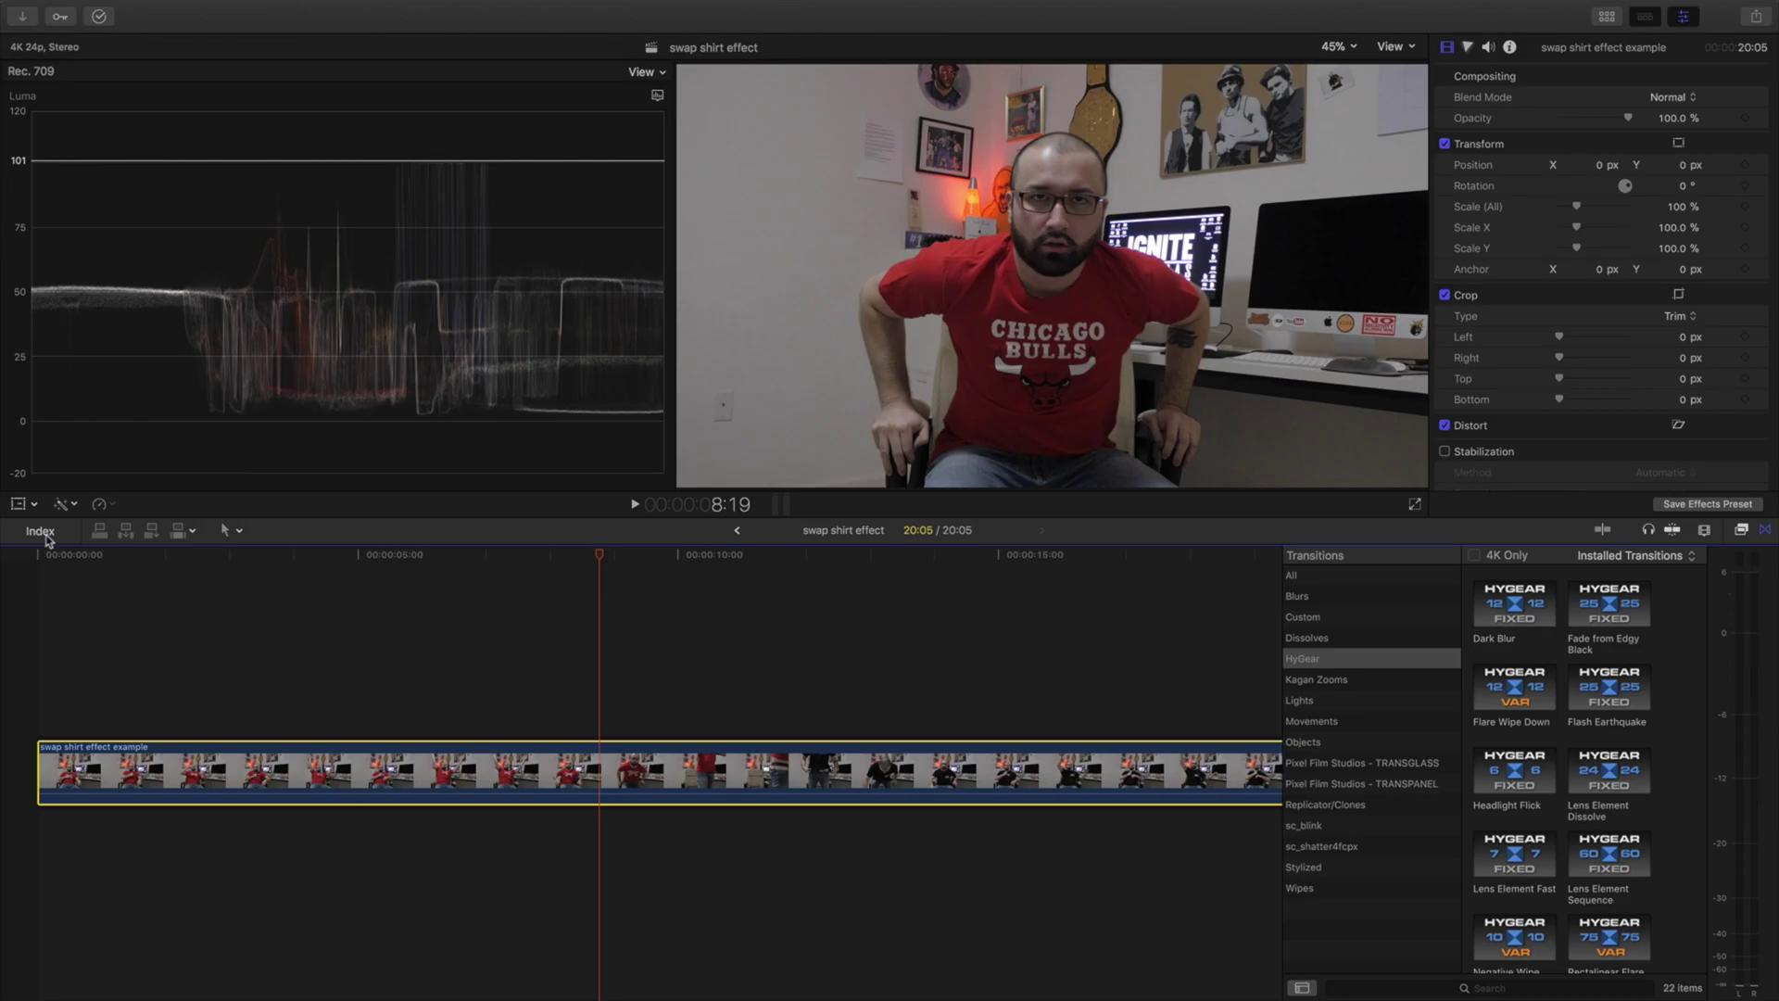
key("space")
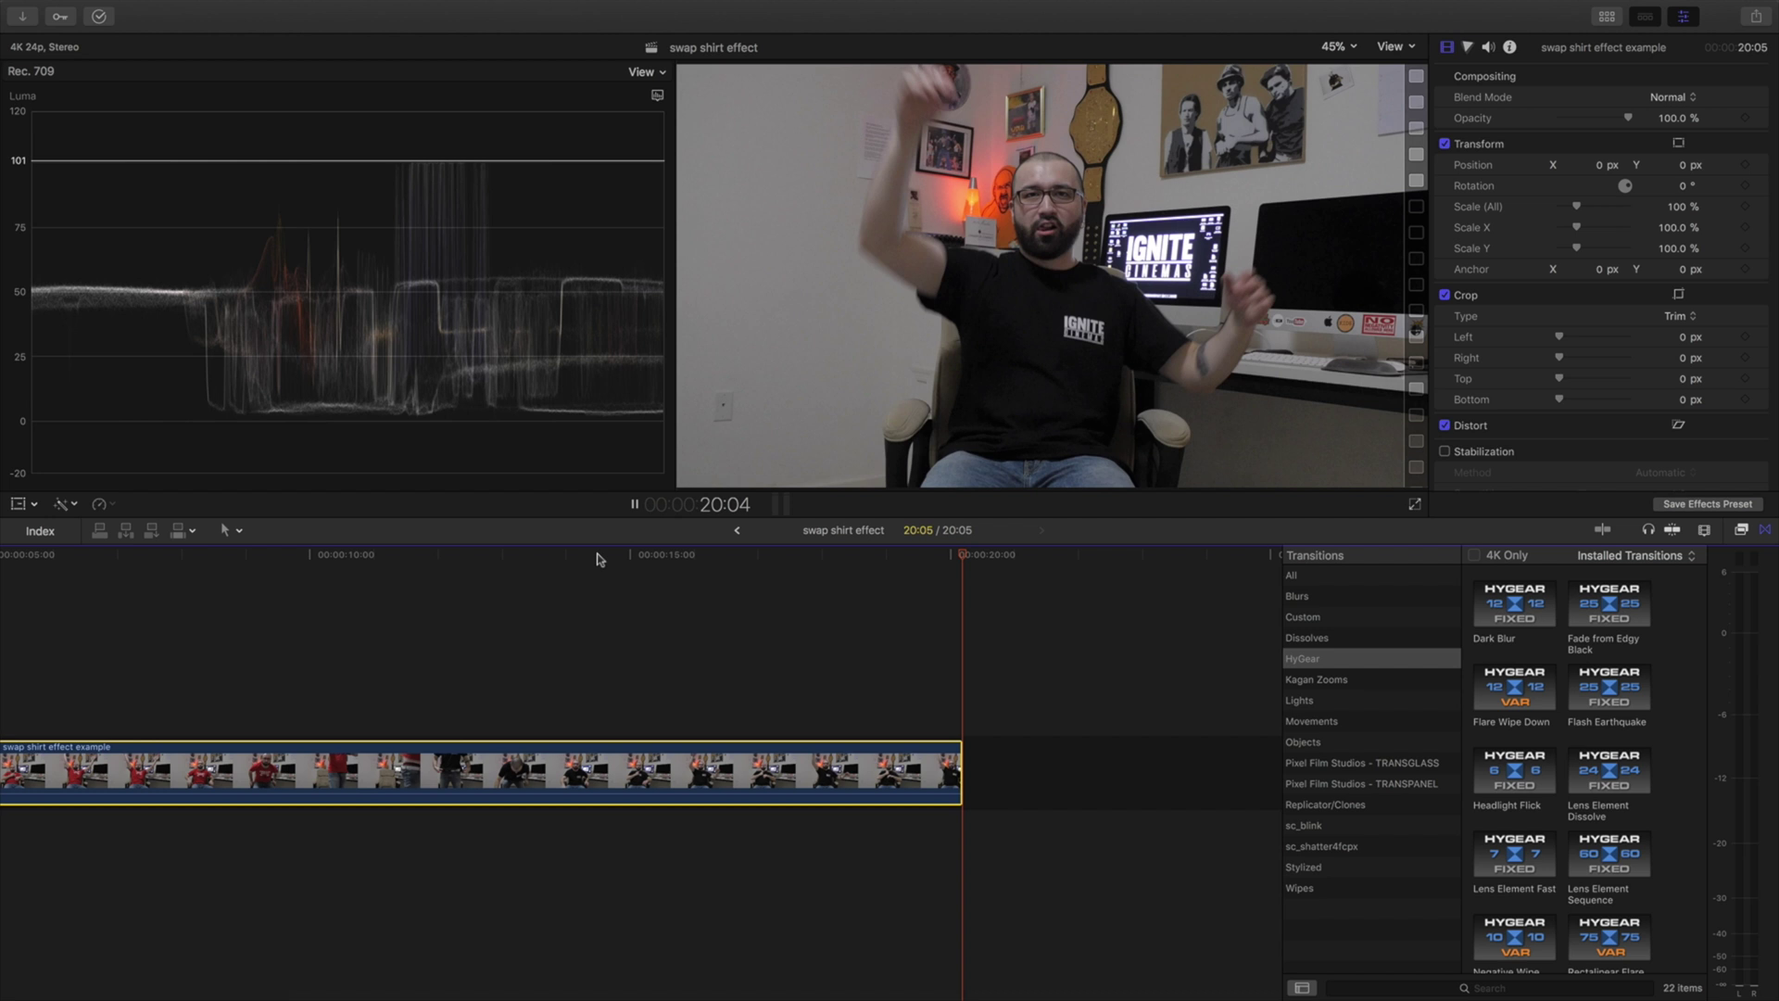
key("Home")
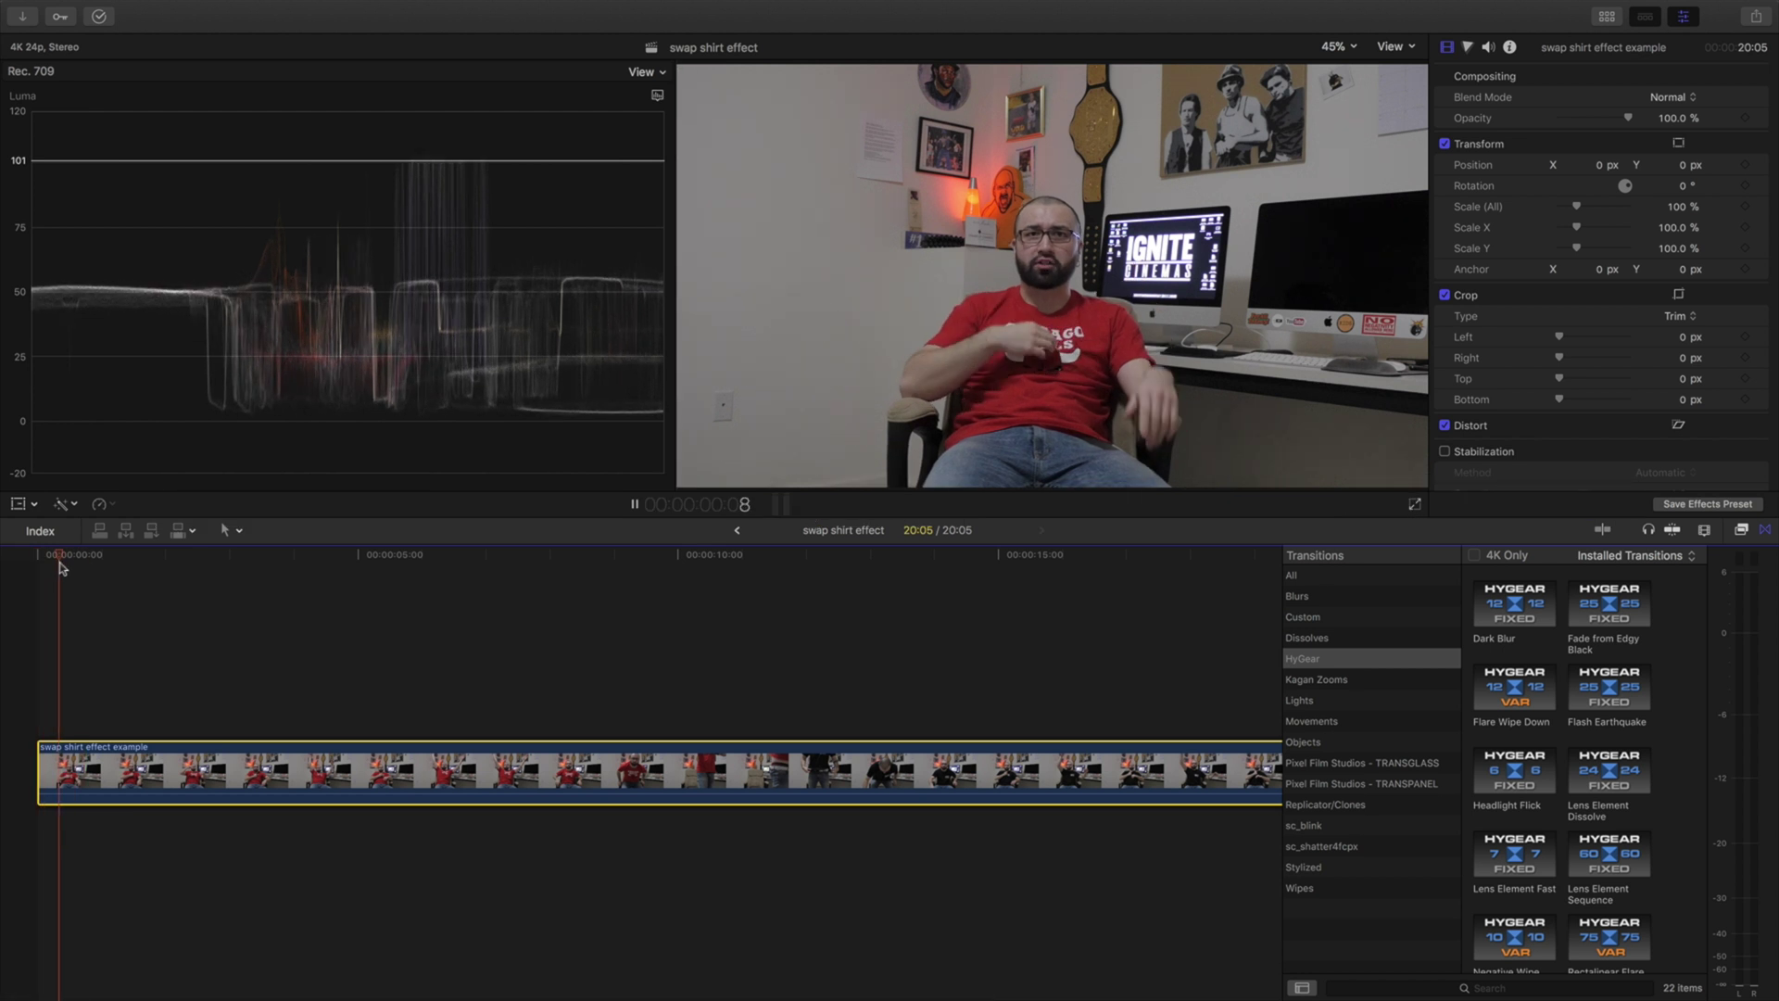
Trim away the clip's opening and play to find the shirt-change frame.
left_click_drag(41, 763, 87, 760)
key("space")
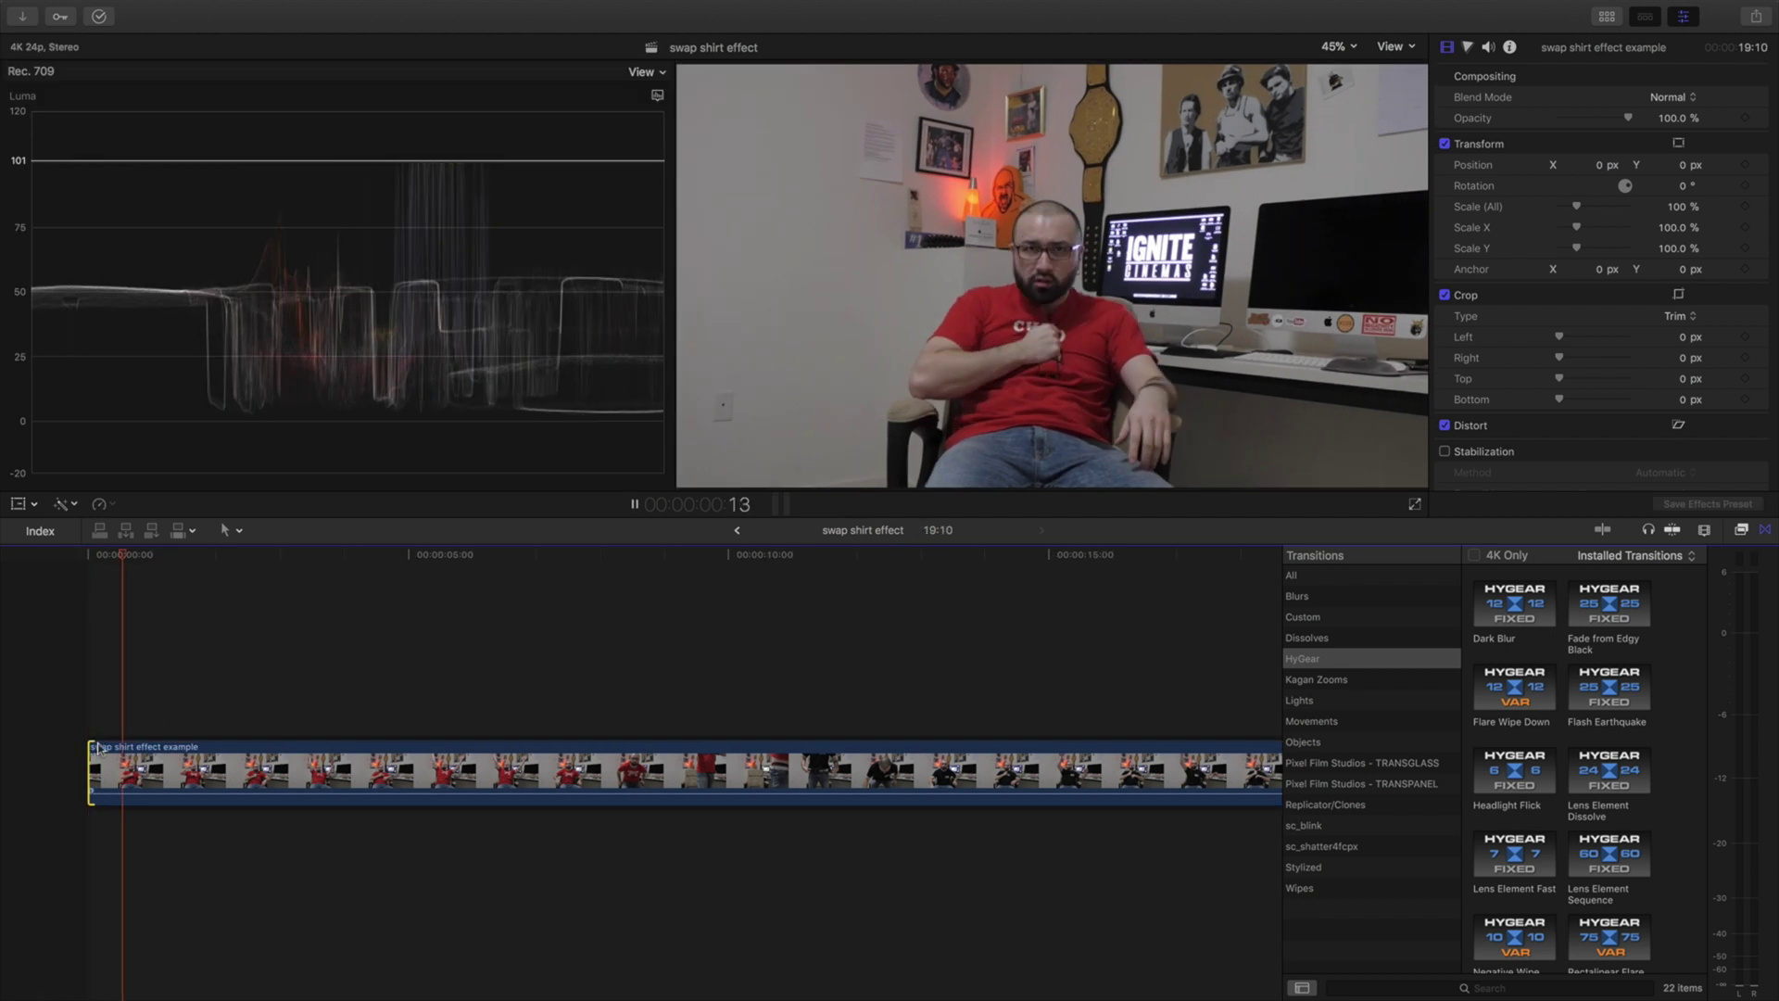
key("space")
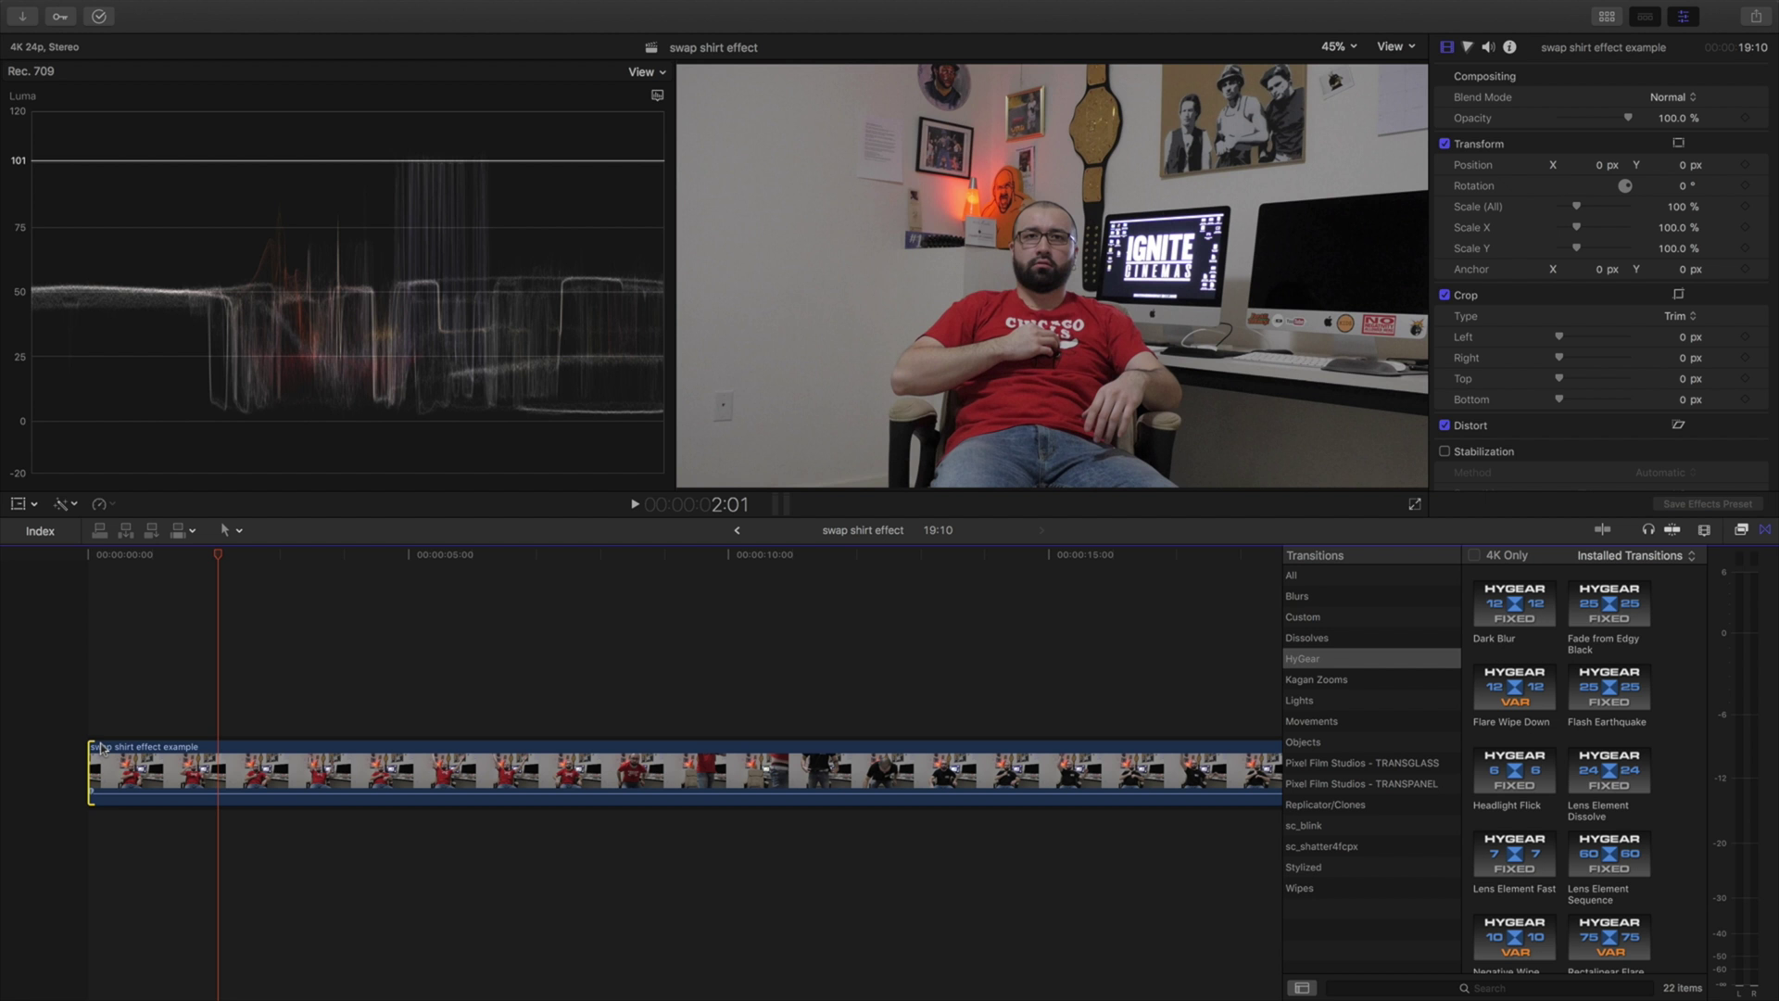
key("space")
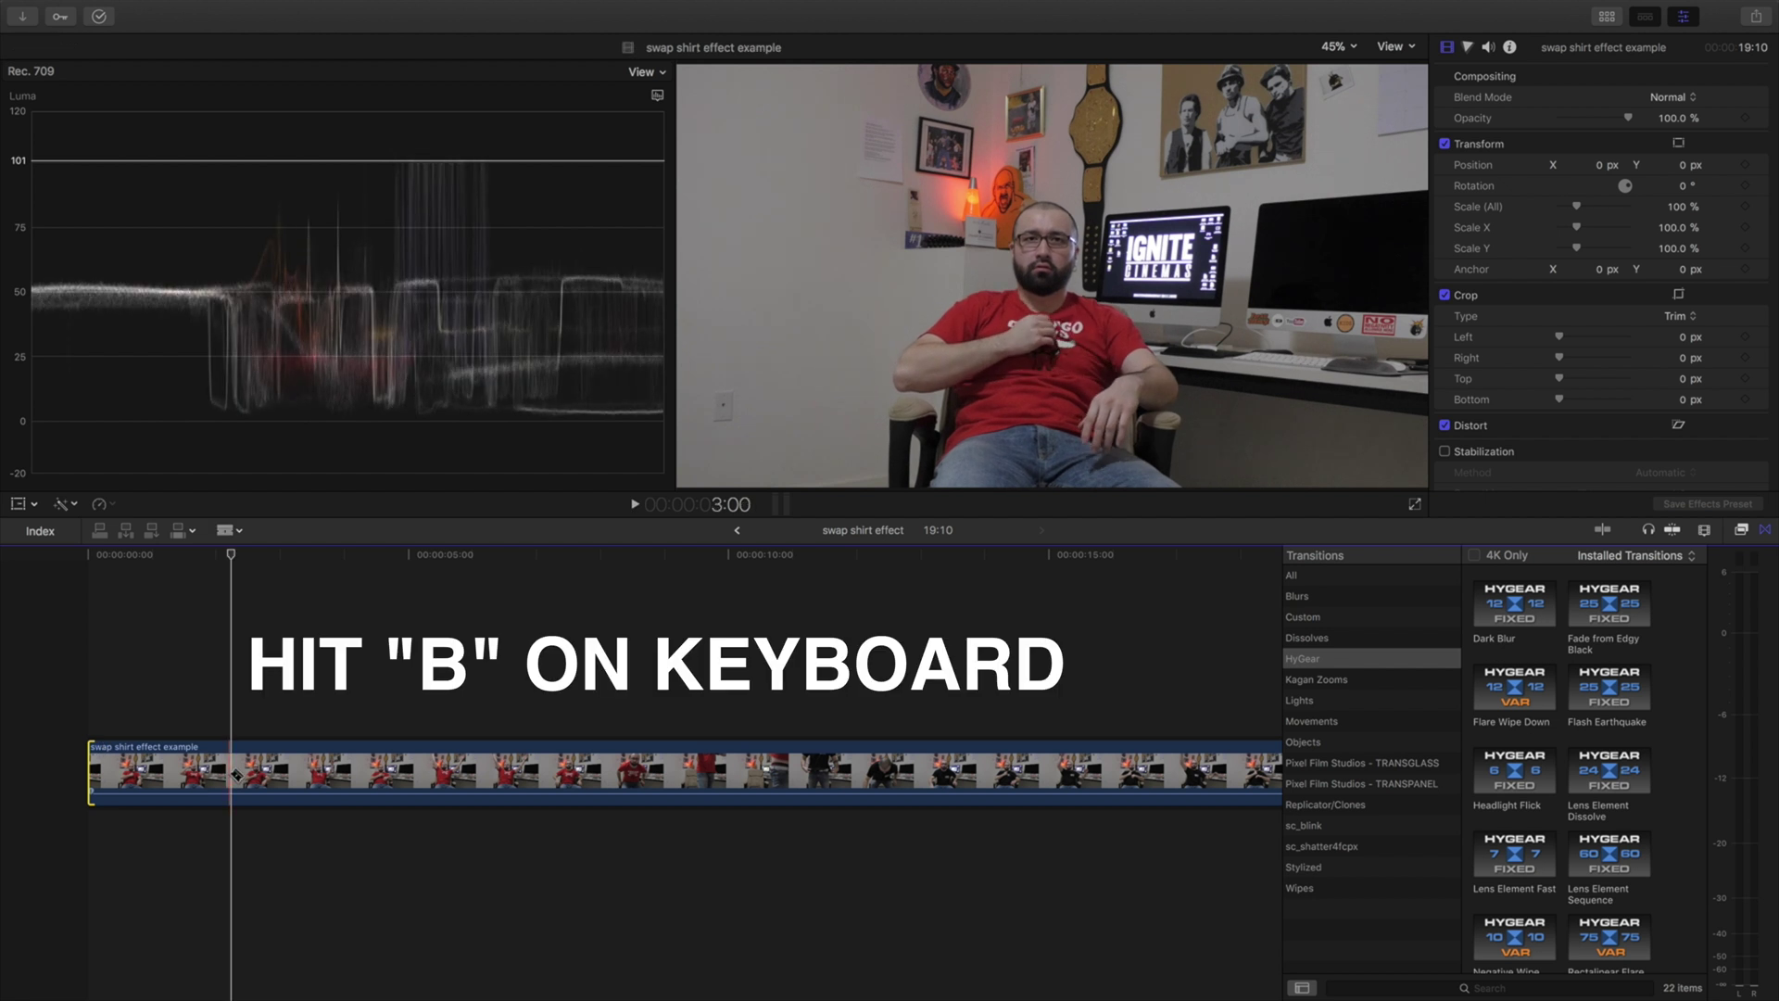
Split the clip at the shirt change and ripple-trim the edit point later, leaving 08:10.
left_click(231, 772)
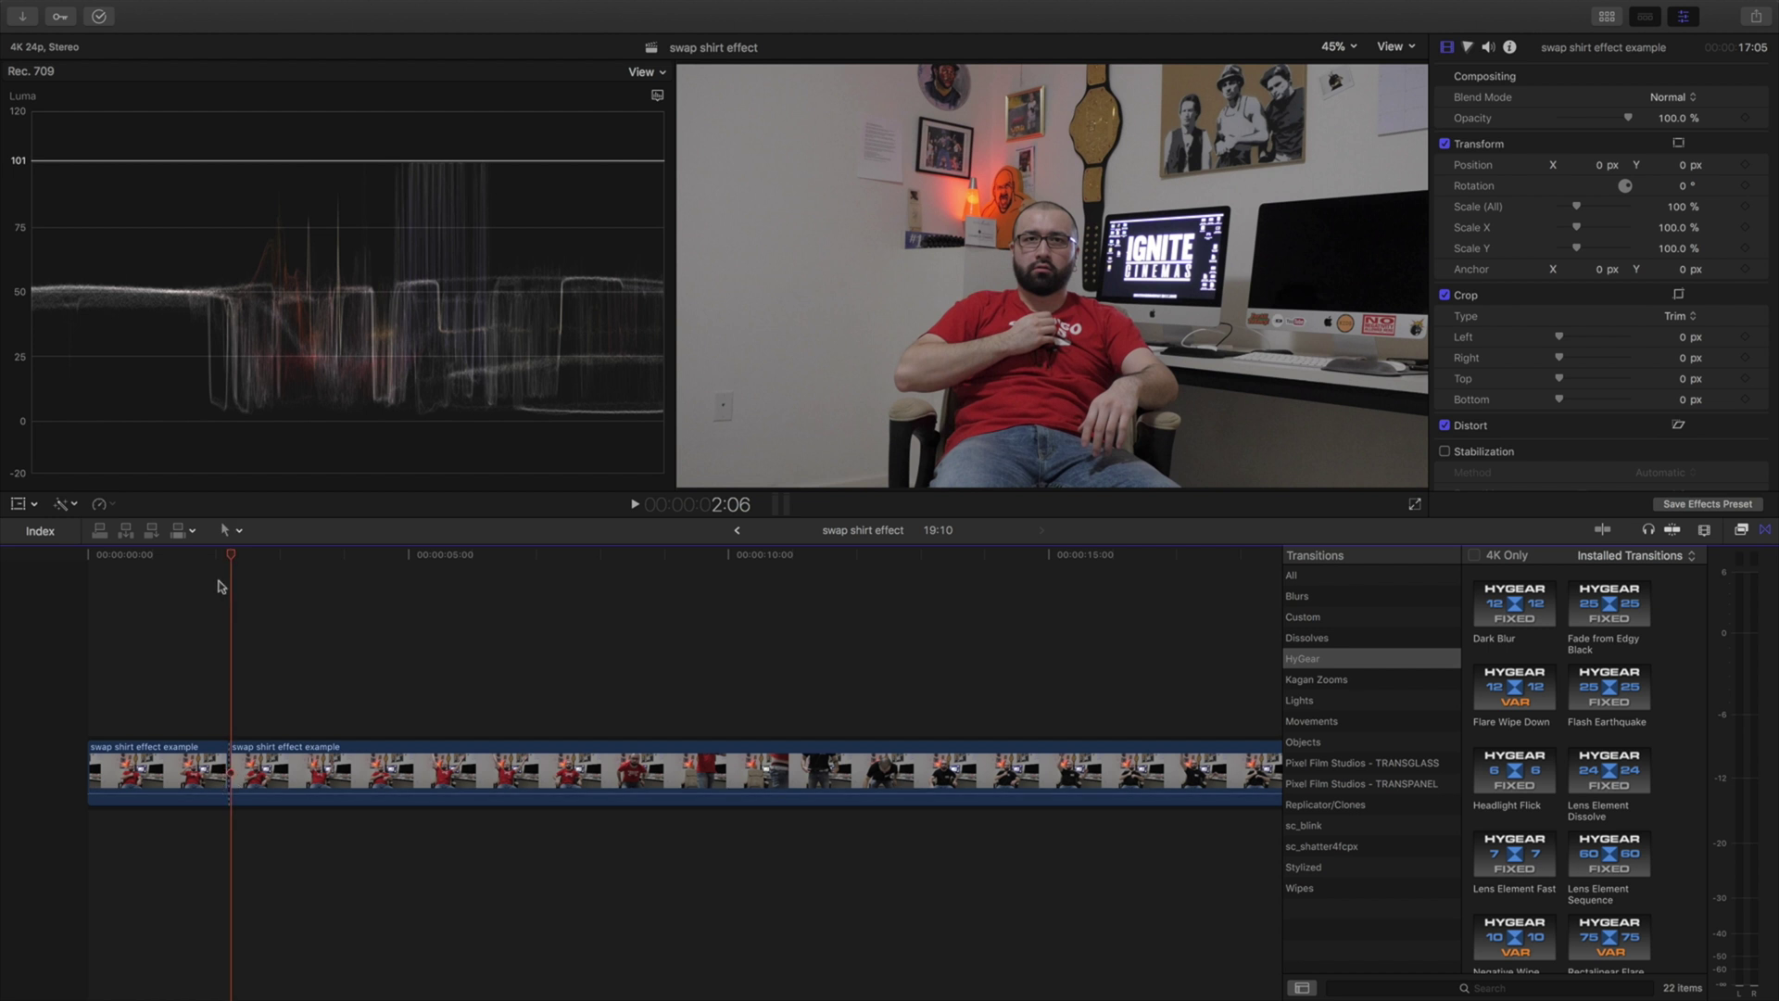
key("space")
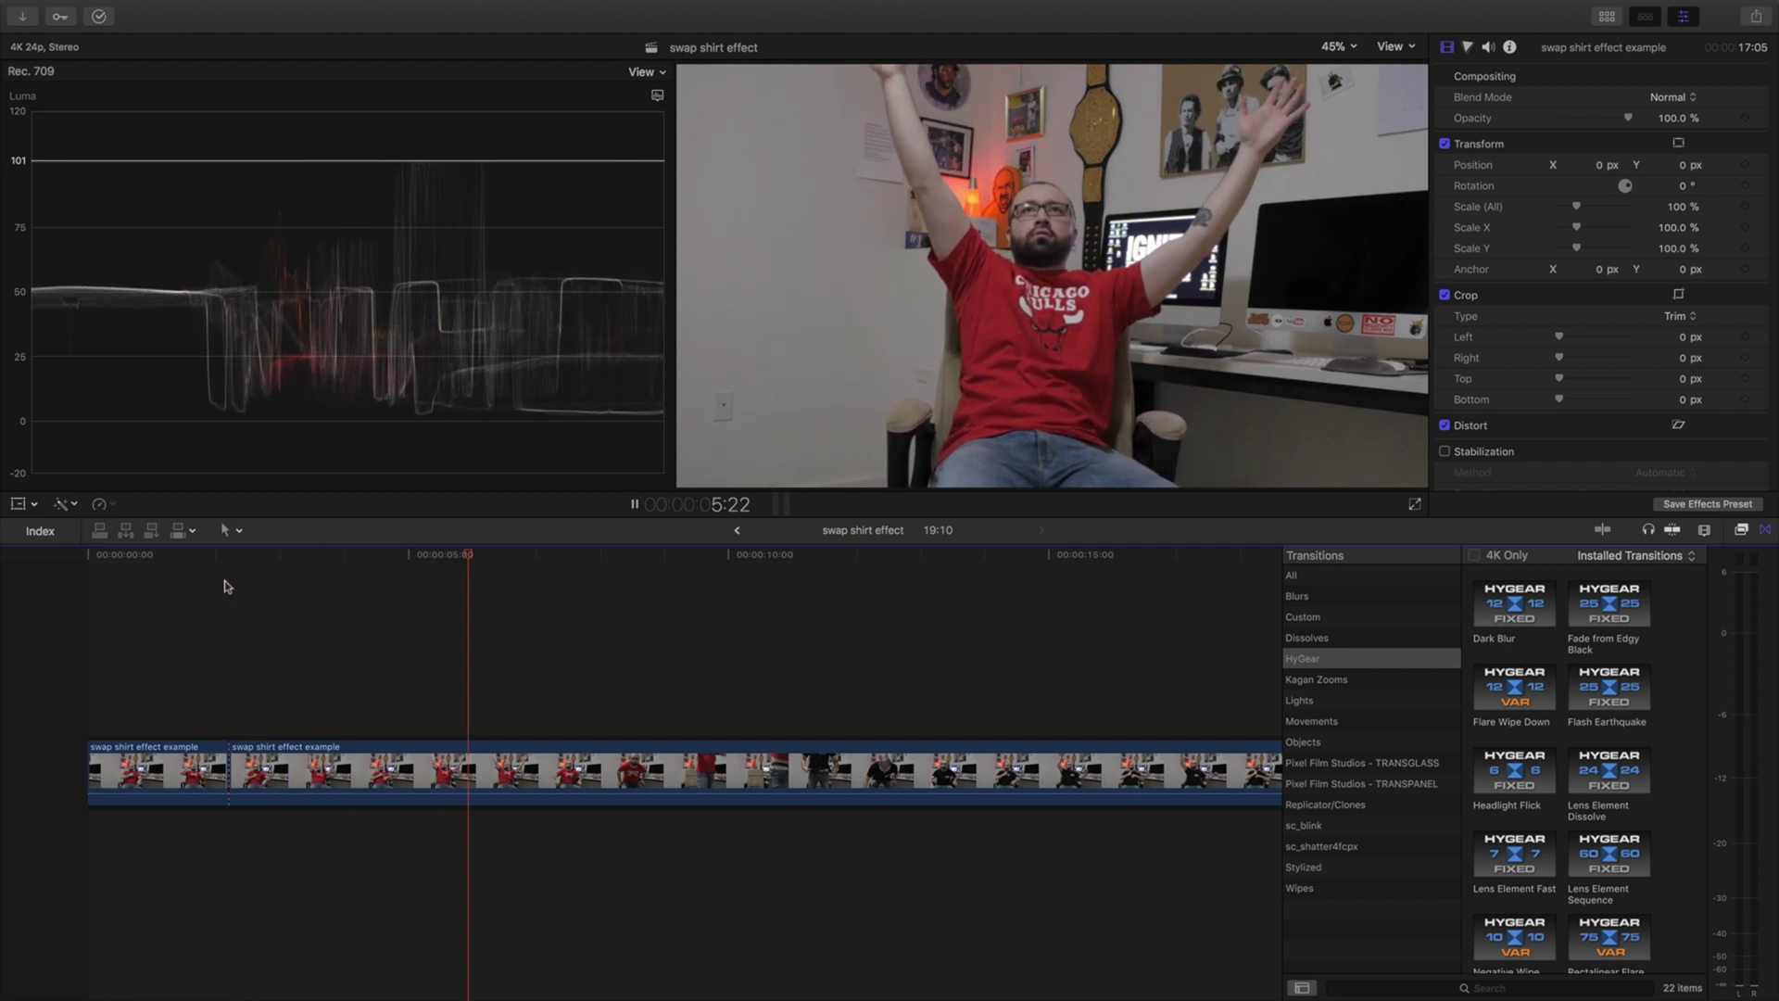
scroll(227, 586, "right", 1)
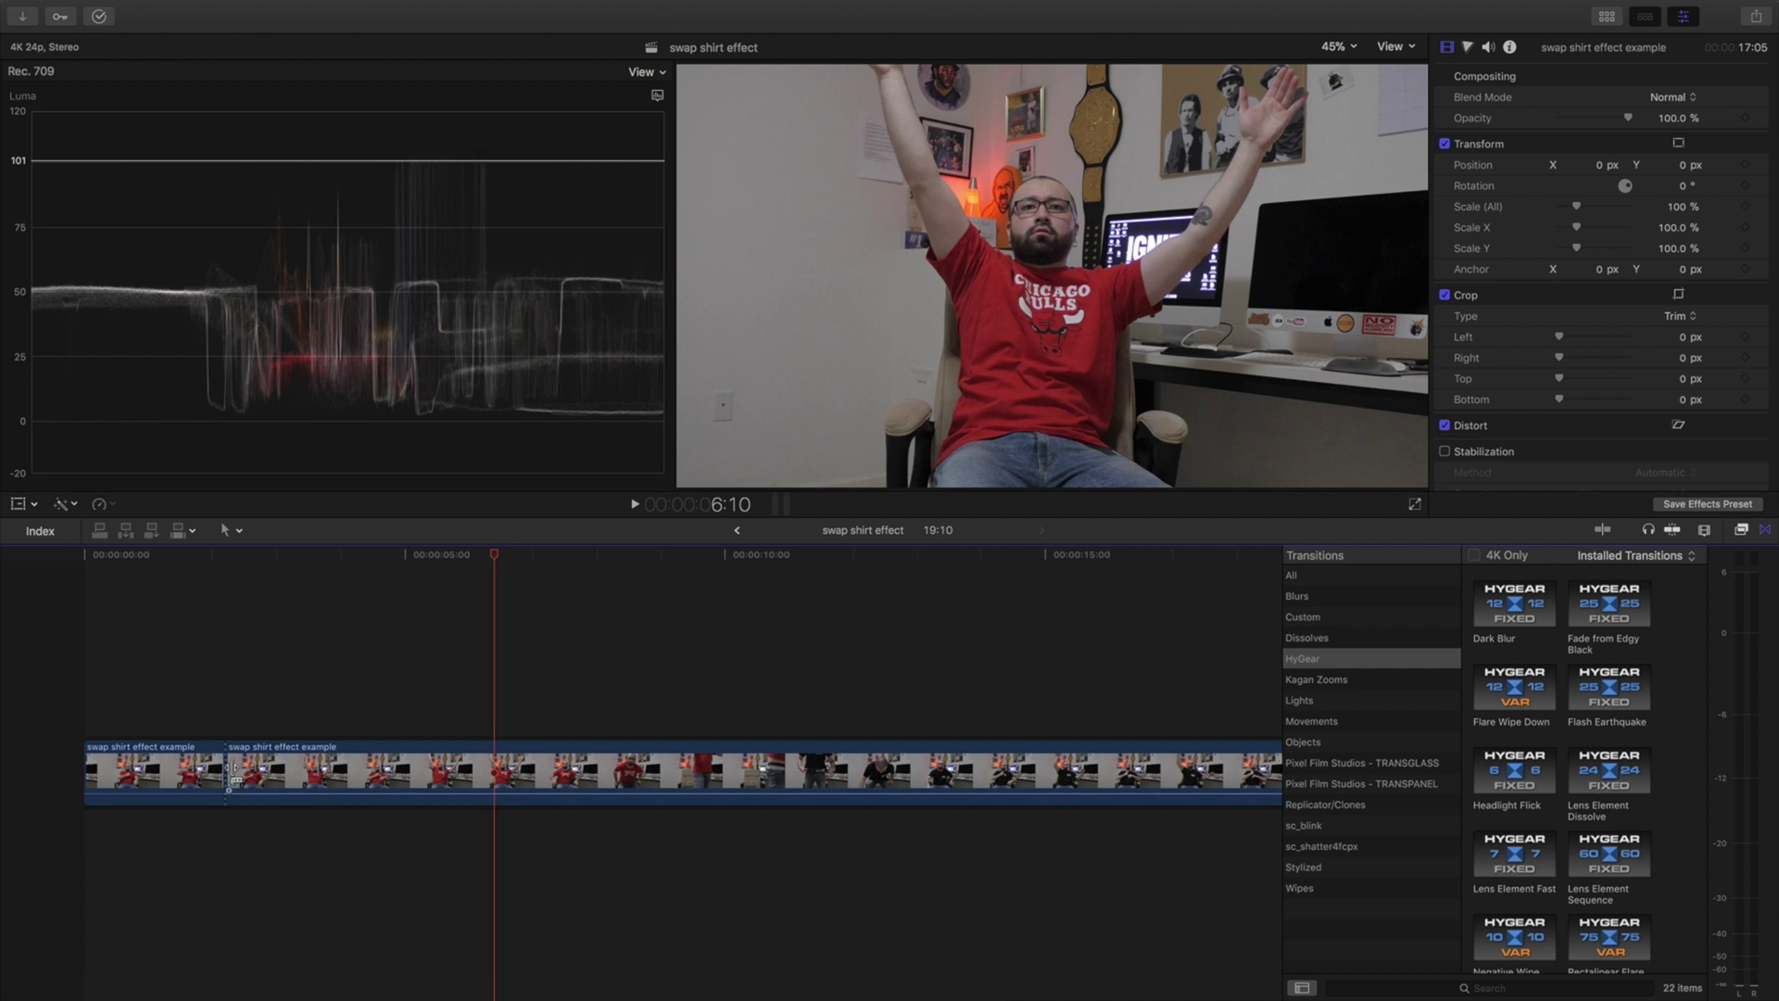
left_click_drag(235, 774, 936, 763)
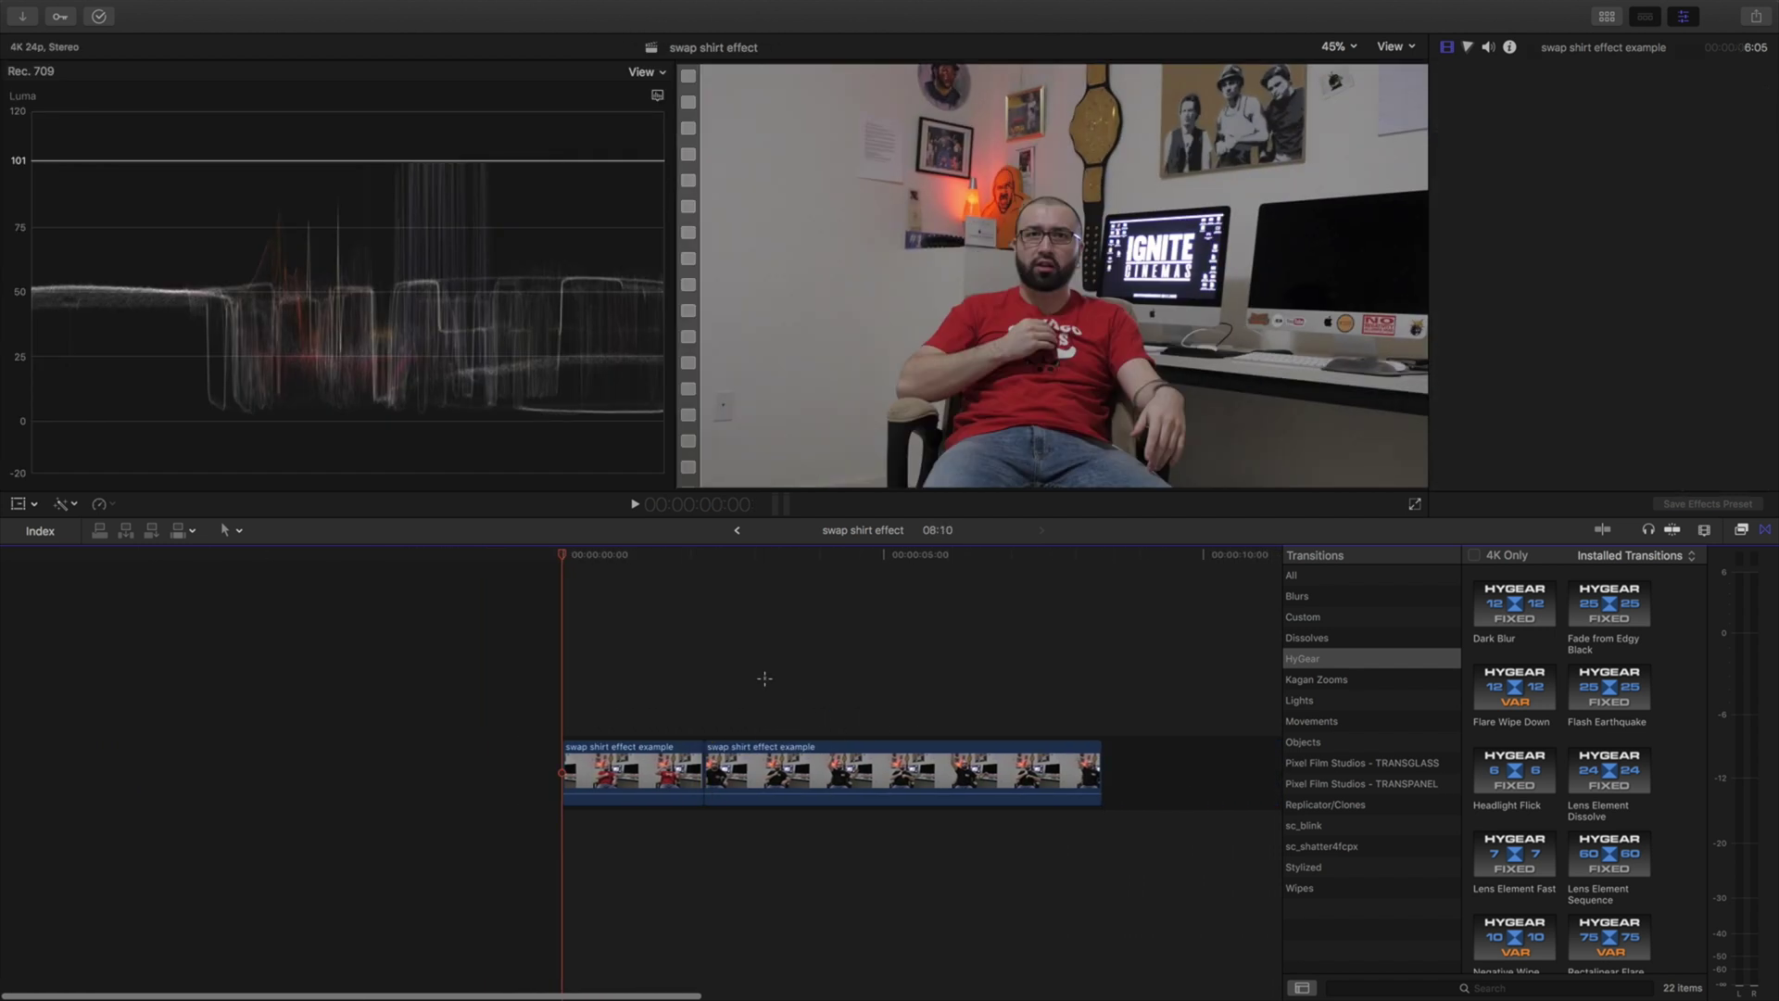
Shift the red-to-black cut 15 frames later and play it back.
mouse_move(770, 563)
left_mouse_down()
mouse_move(792, 564)
mouse_move(727, 567)
mouse_move(746, 565)
left_mouse_up()
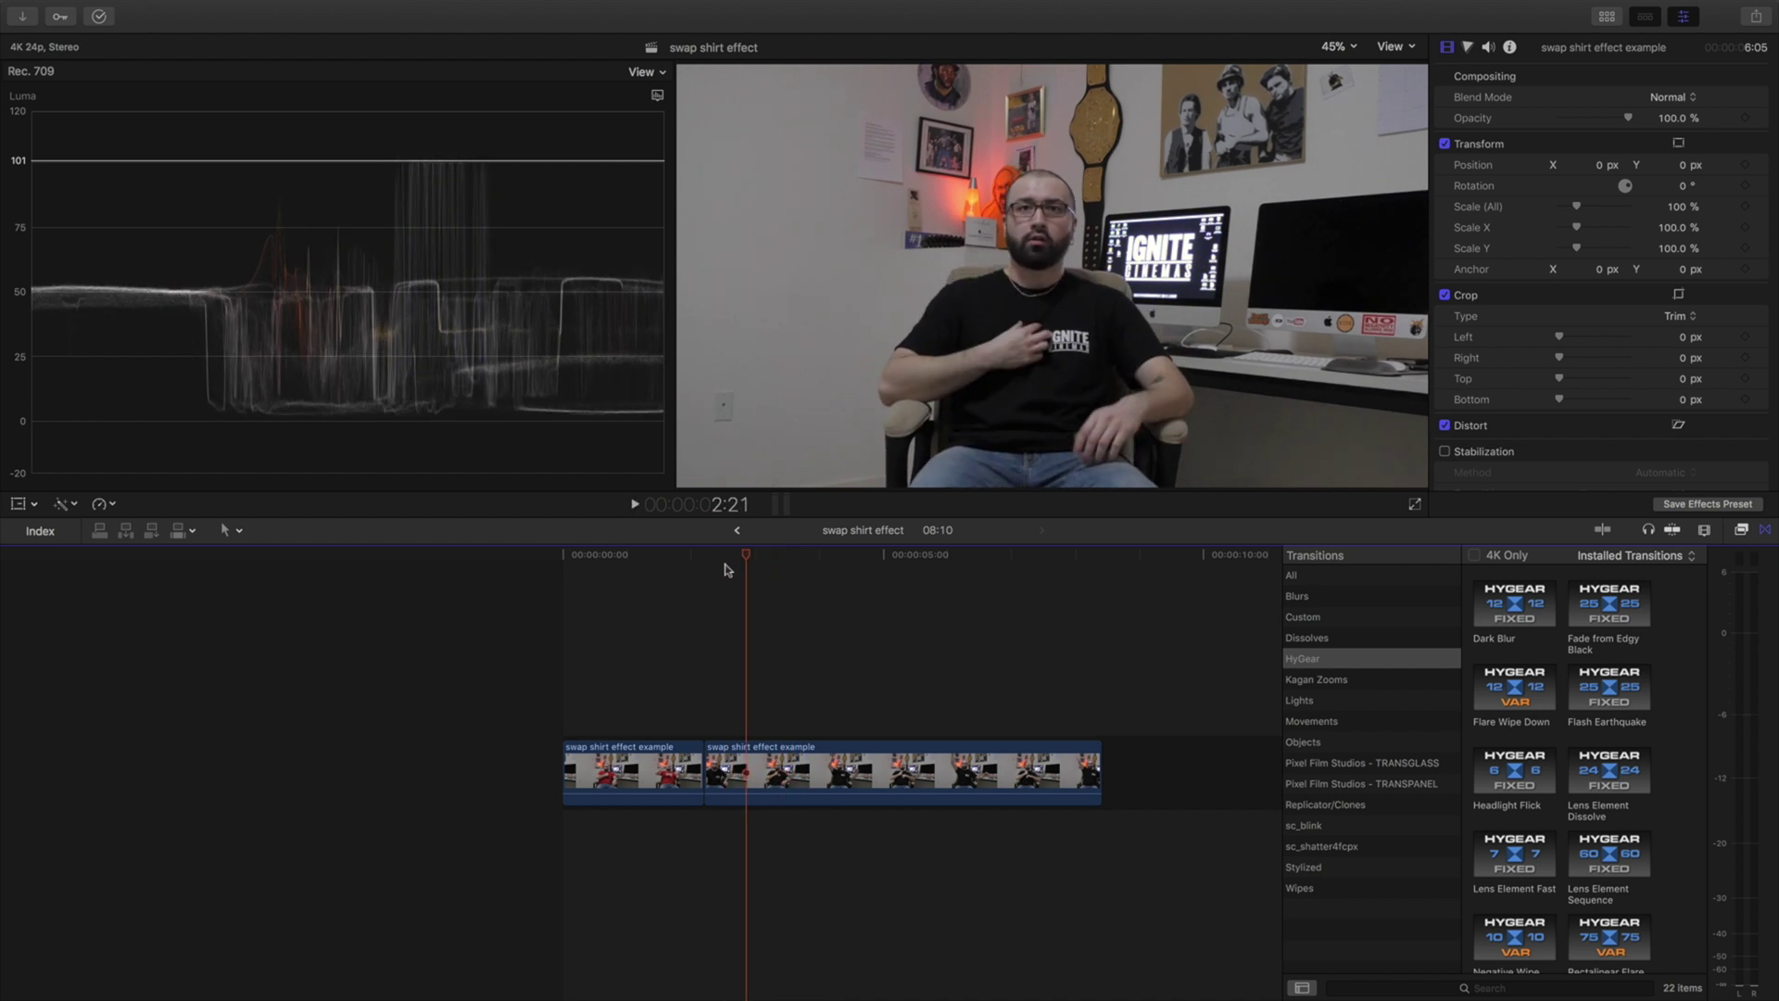
left_click_drag(714, 772, 753, 774)
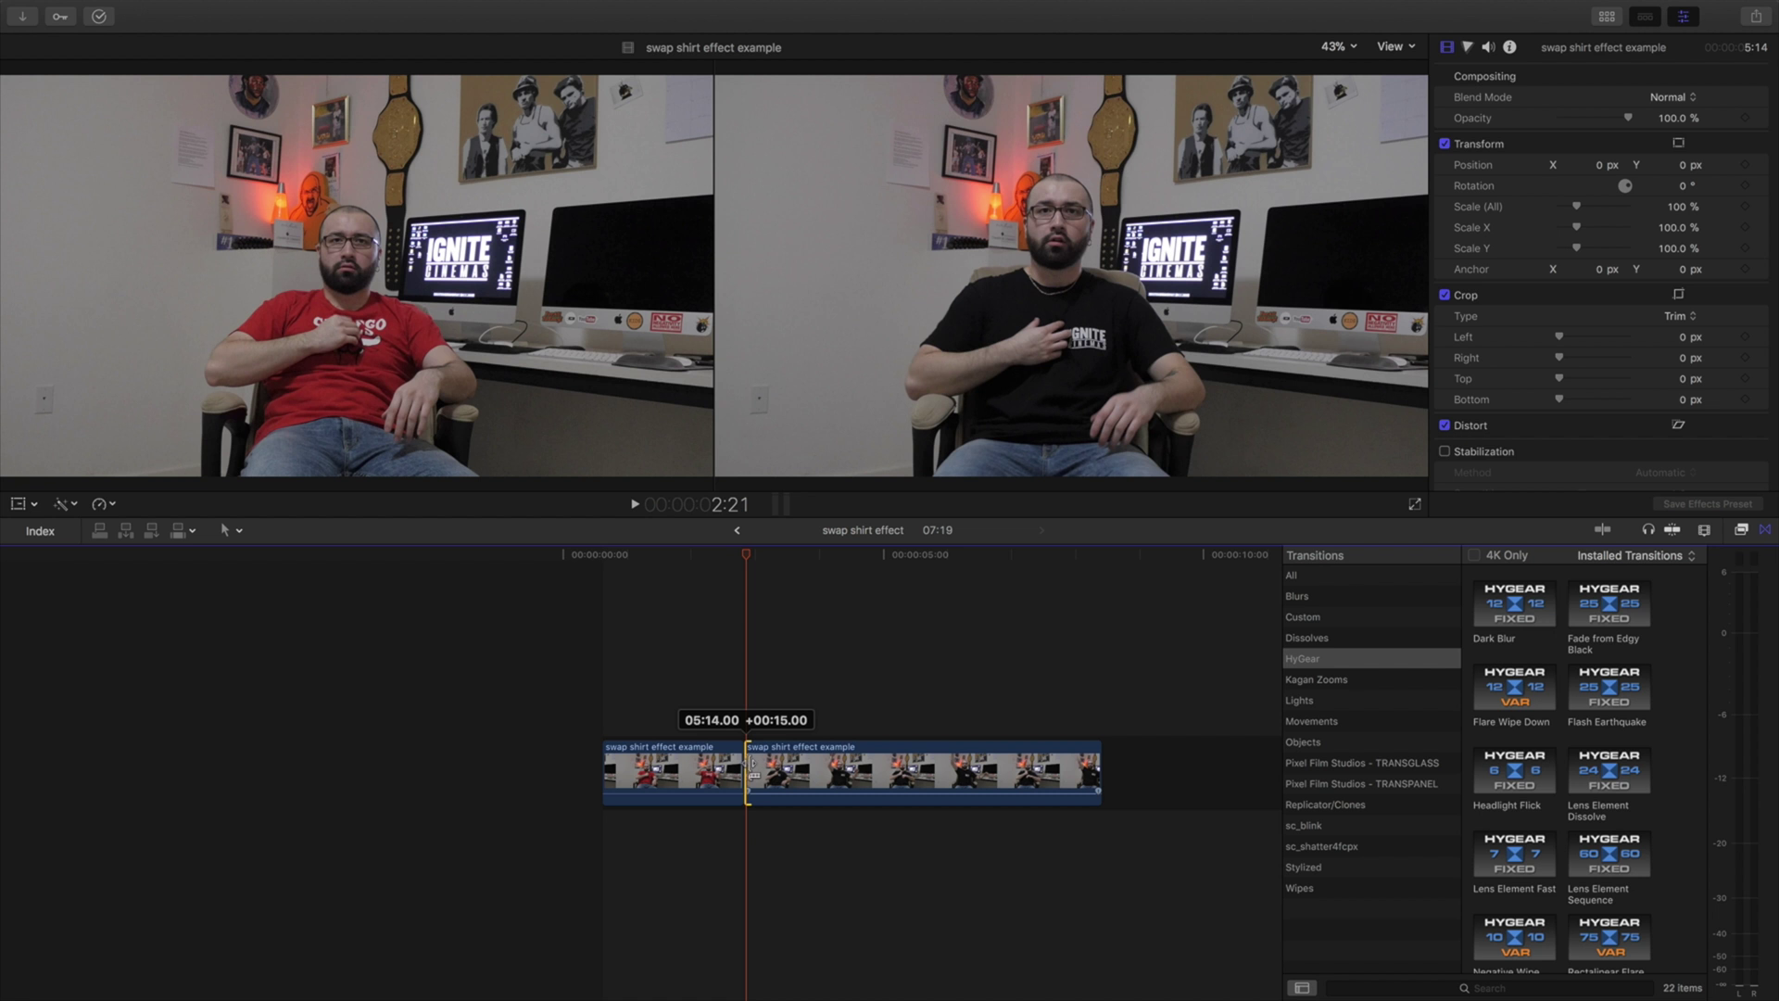
left_click_drag(752, 737, 755, 731)
key("space")
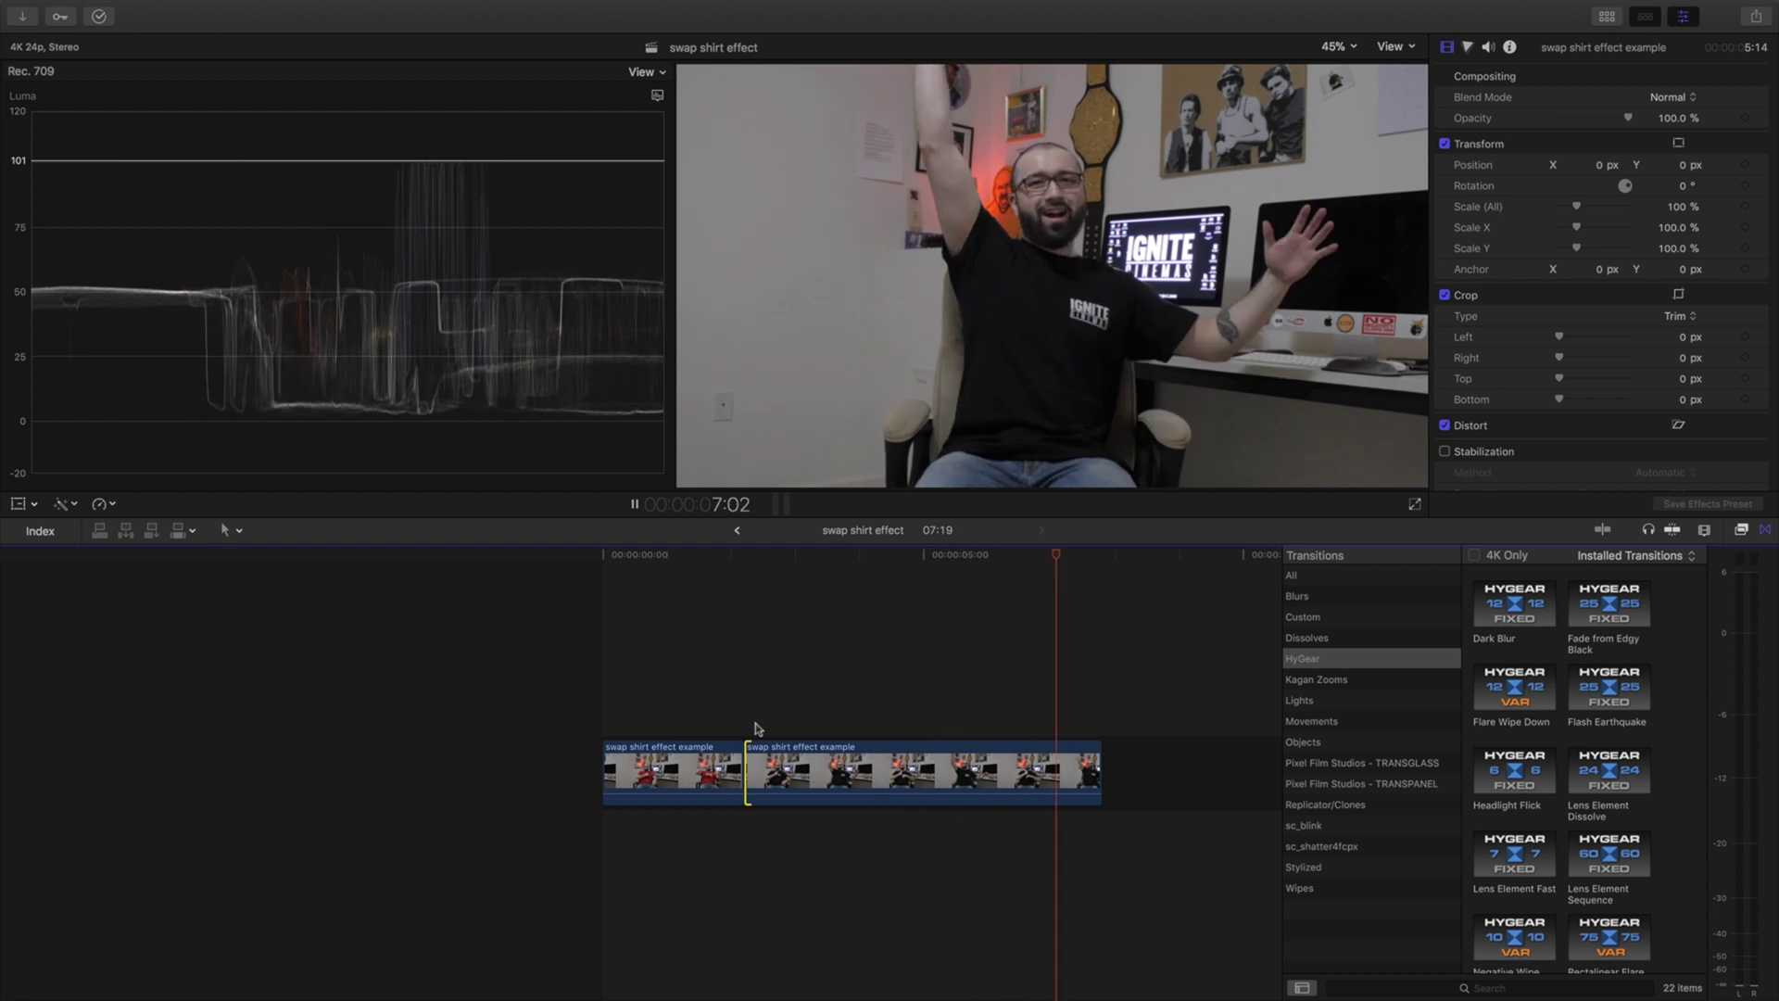
key("space")
Zoom in on the cut and tighten it so the shirt changes instantly.
left_click(744, 709)
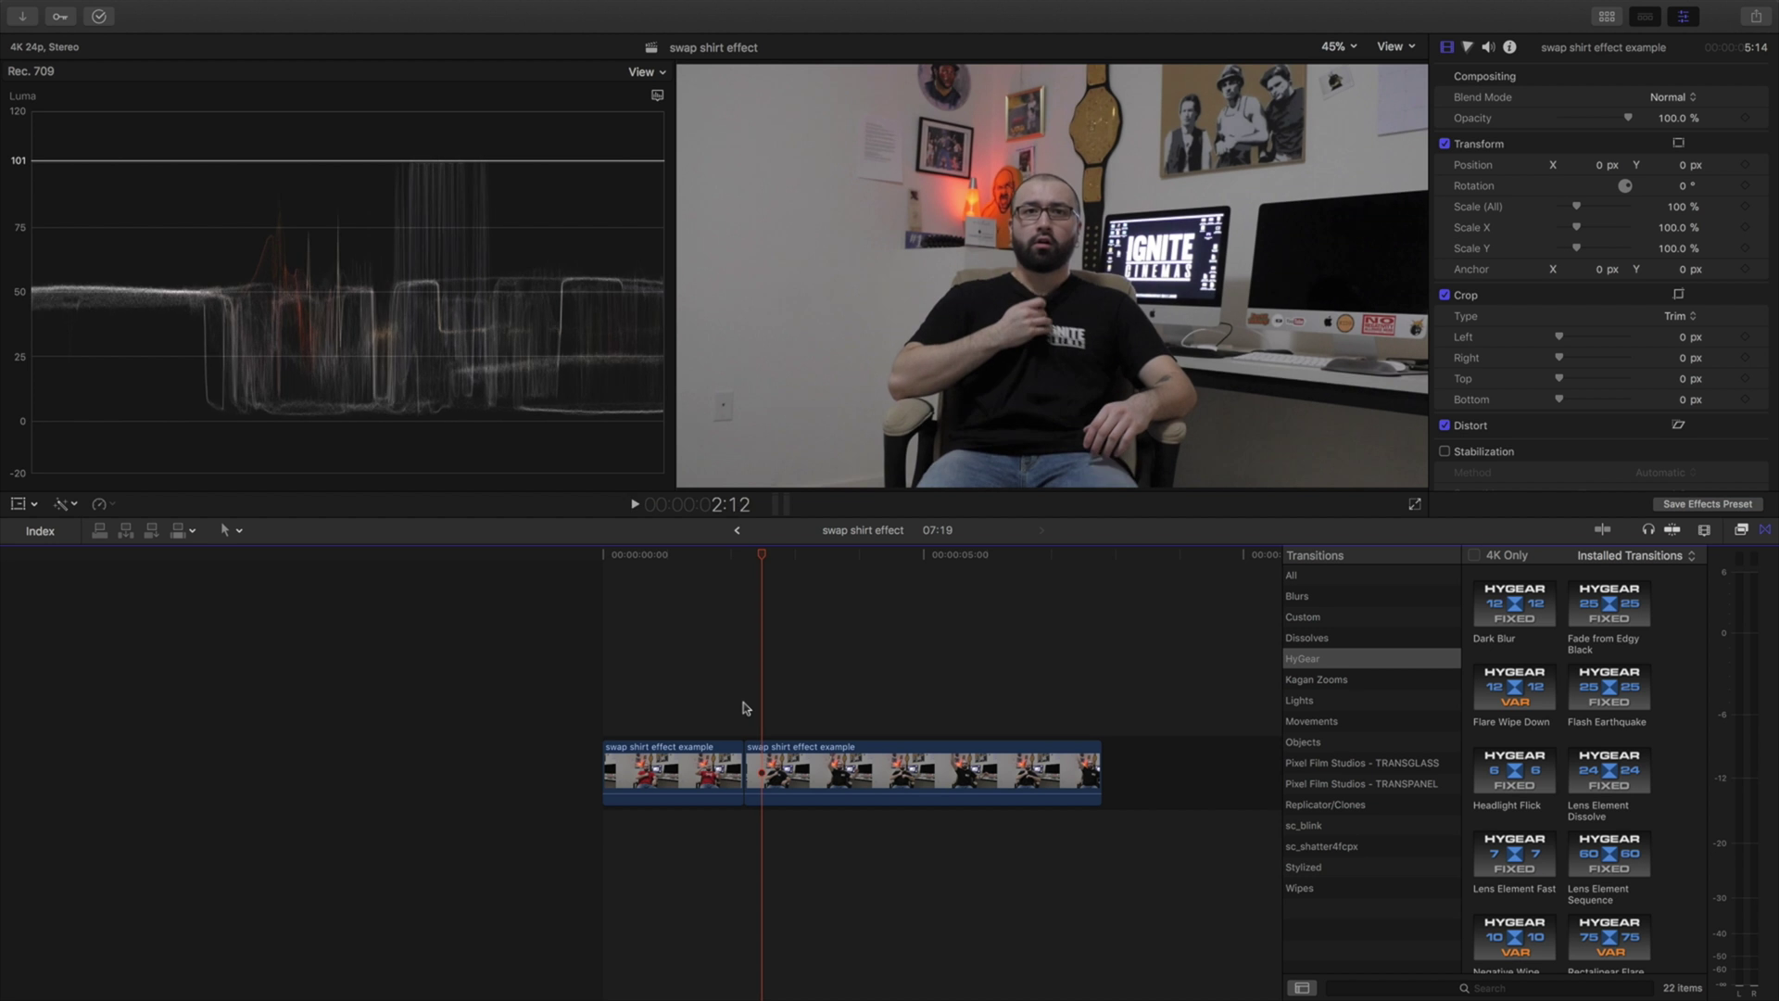
key("super+equal")
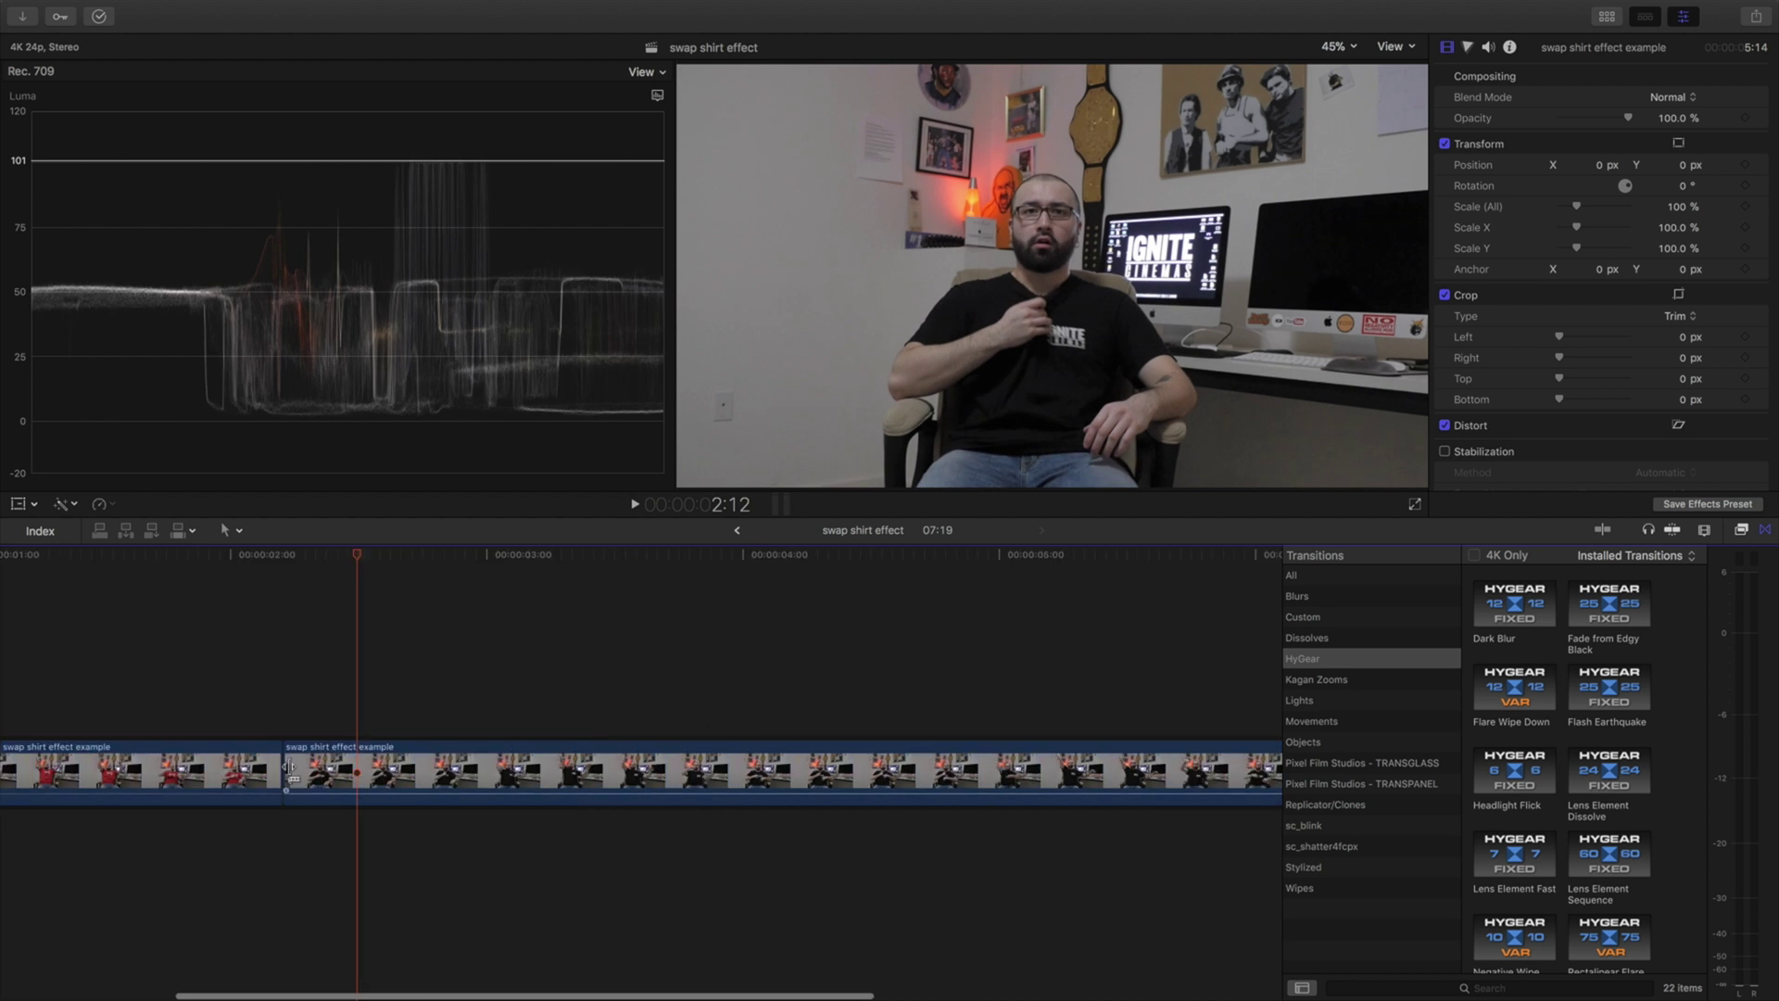
left_click_drag(290, 767, 362, 762)
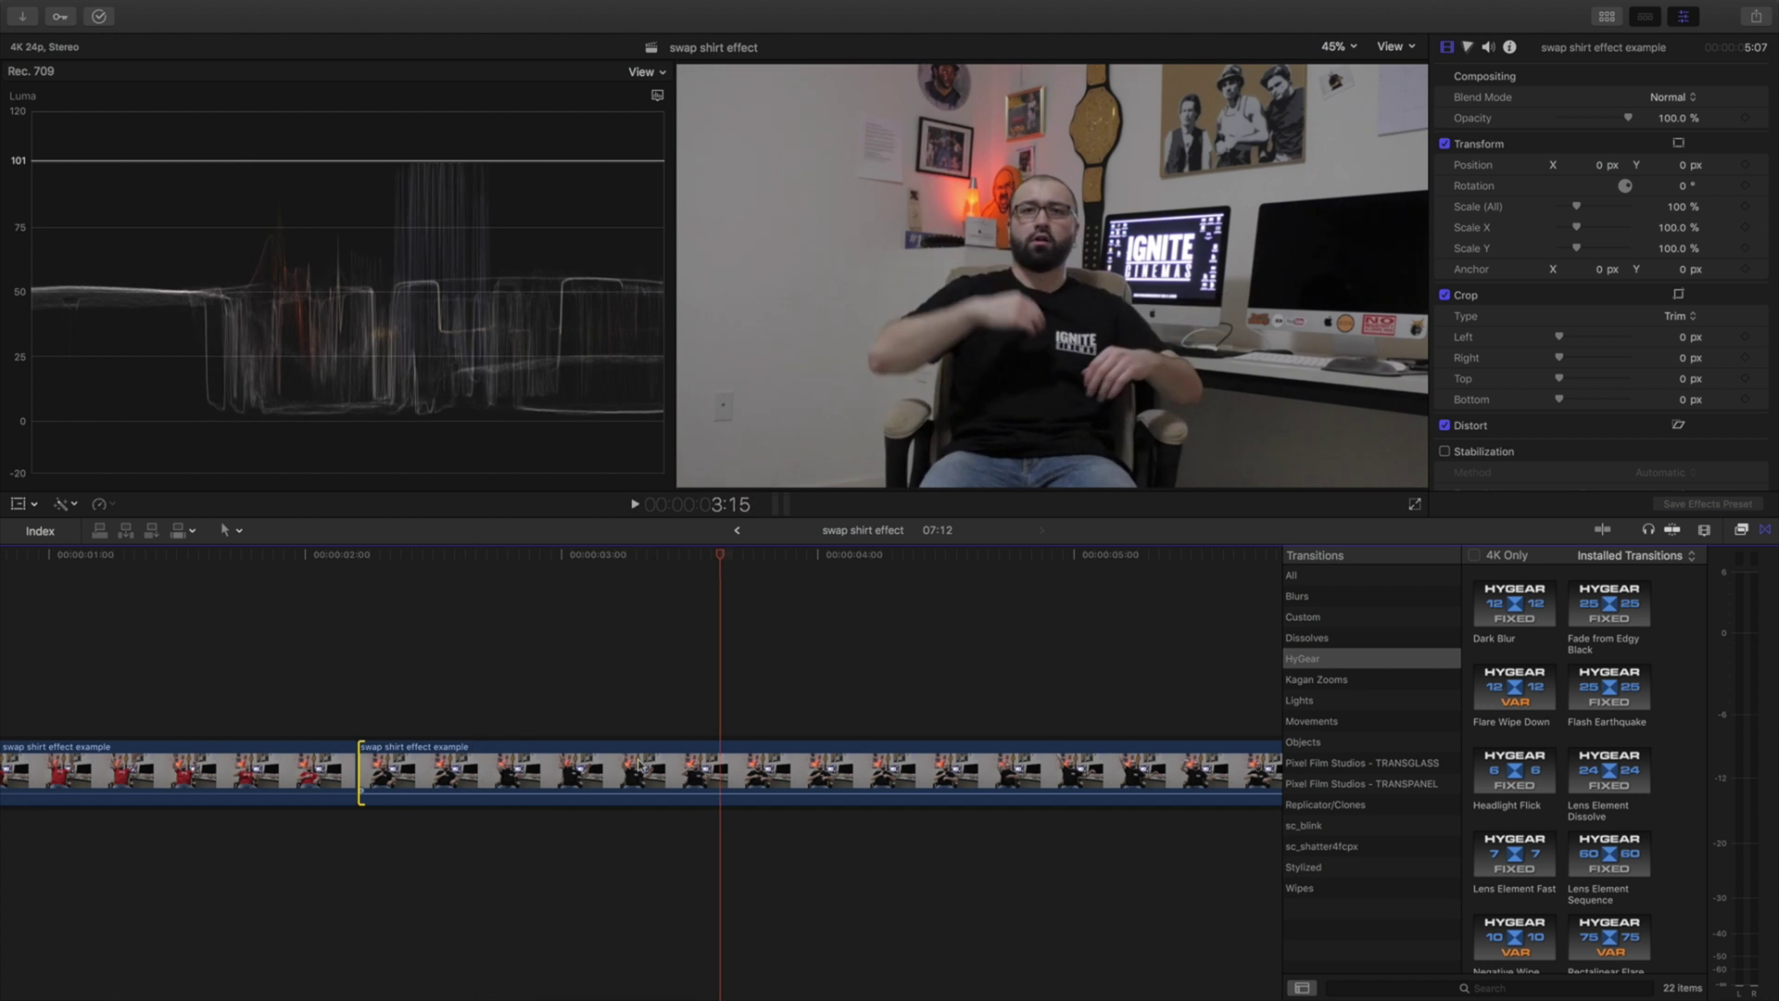
Blade the clip at 03:15 and delete the leftover ending piece.
key("super+b")
left_click(790, 761)
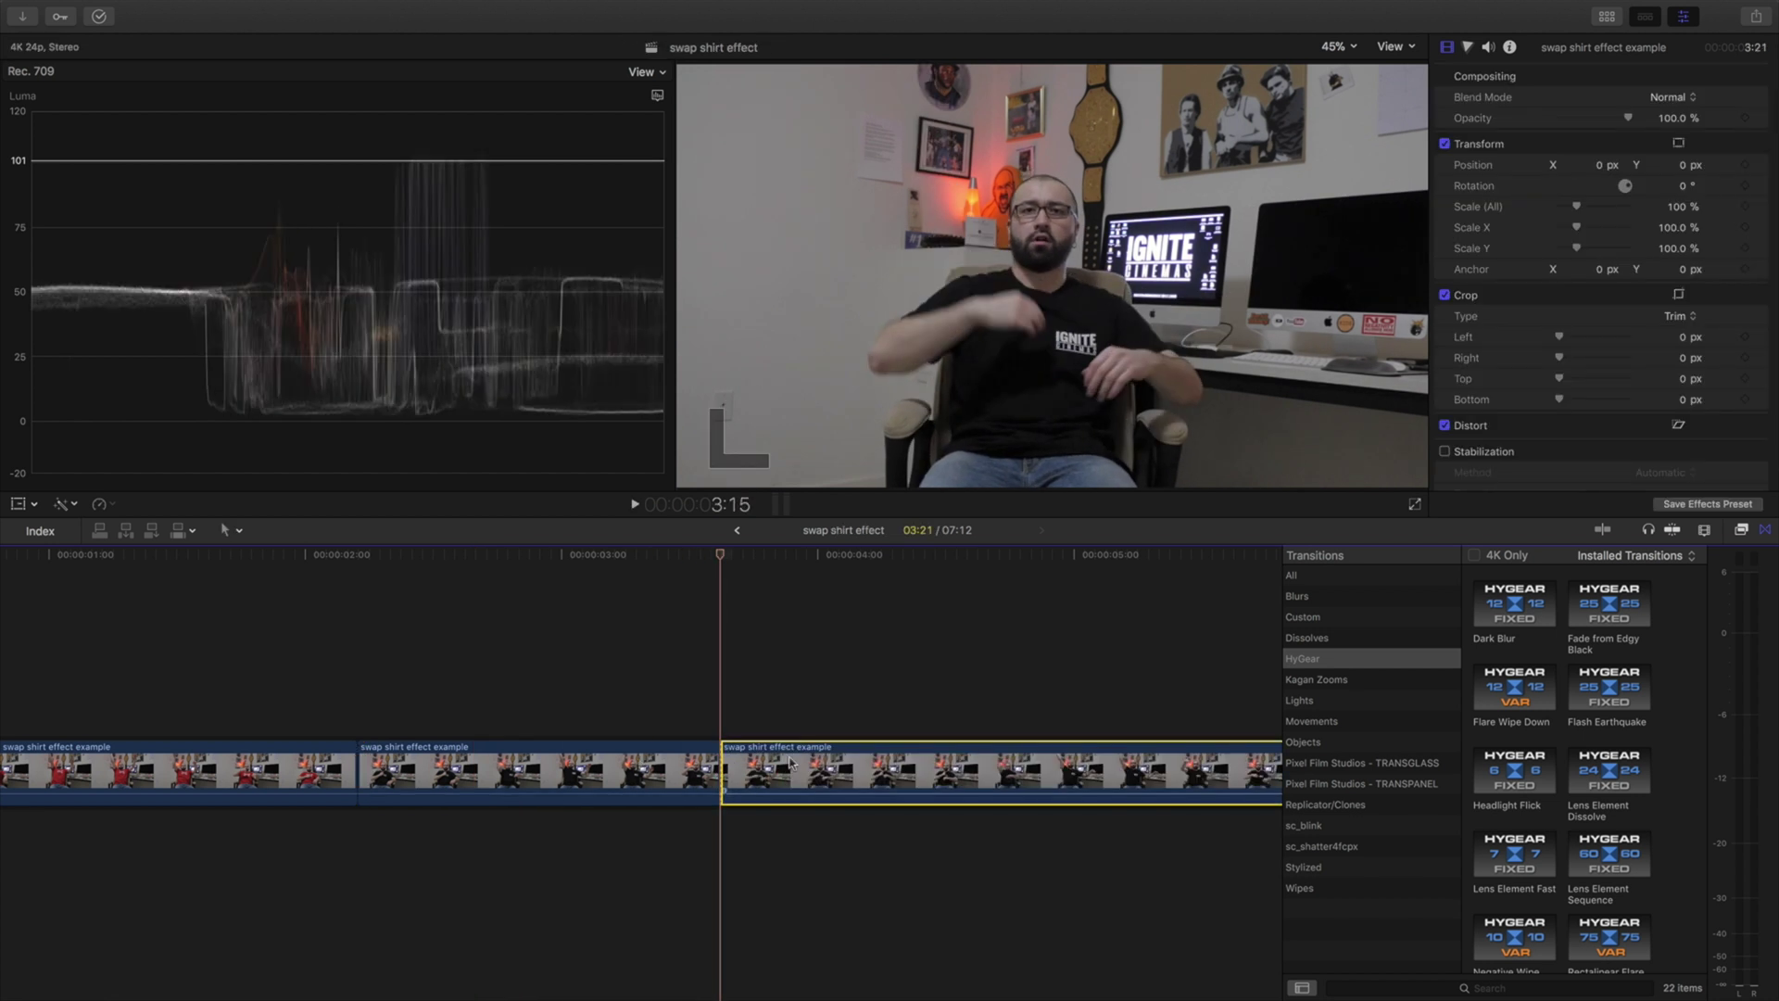
key("Delete")
Replay the edit from the start, then connect the black-shirt clip above the red-shirt clip and trim its start.
scroll(396, 802, "left", 5)
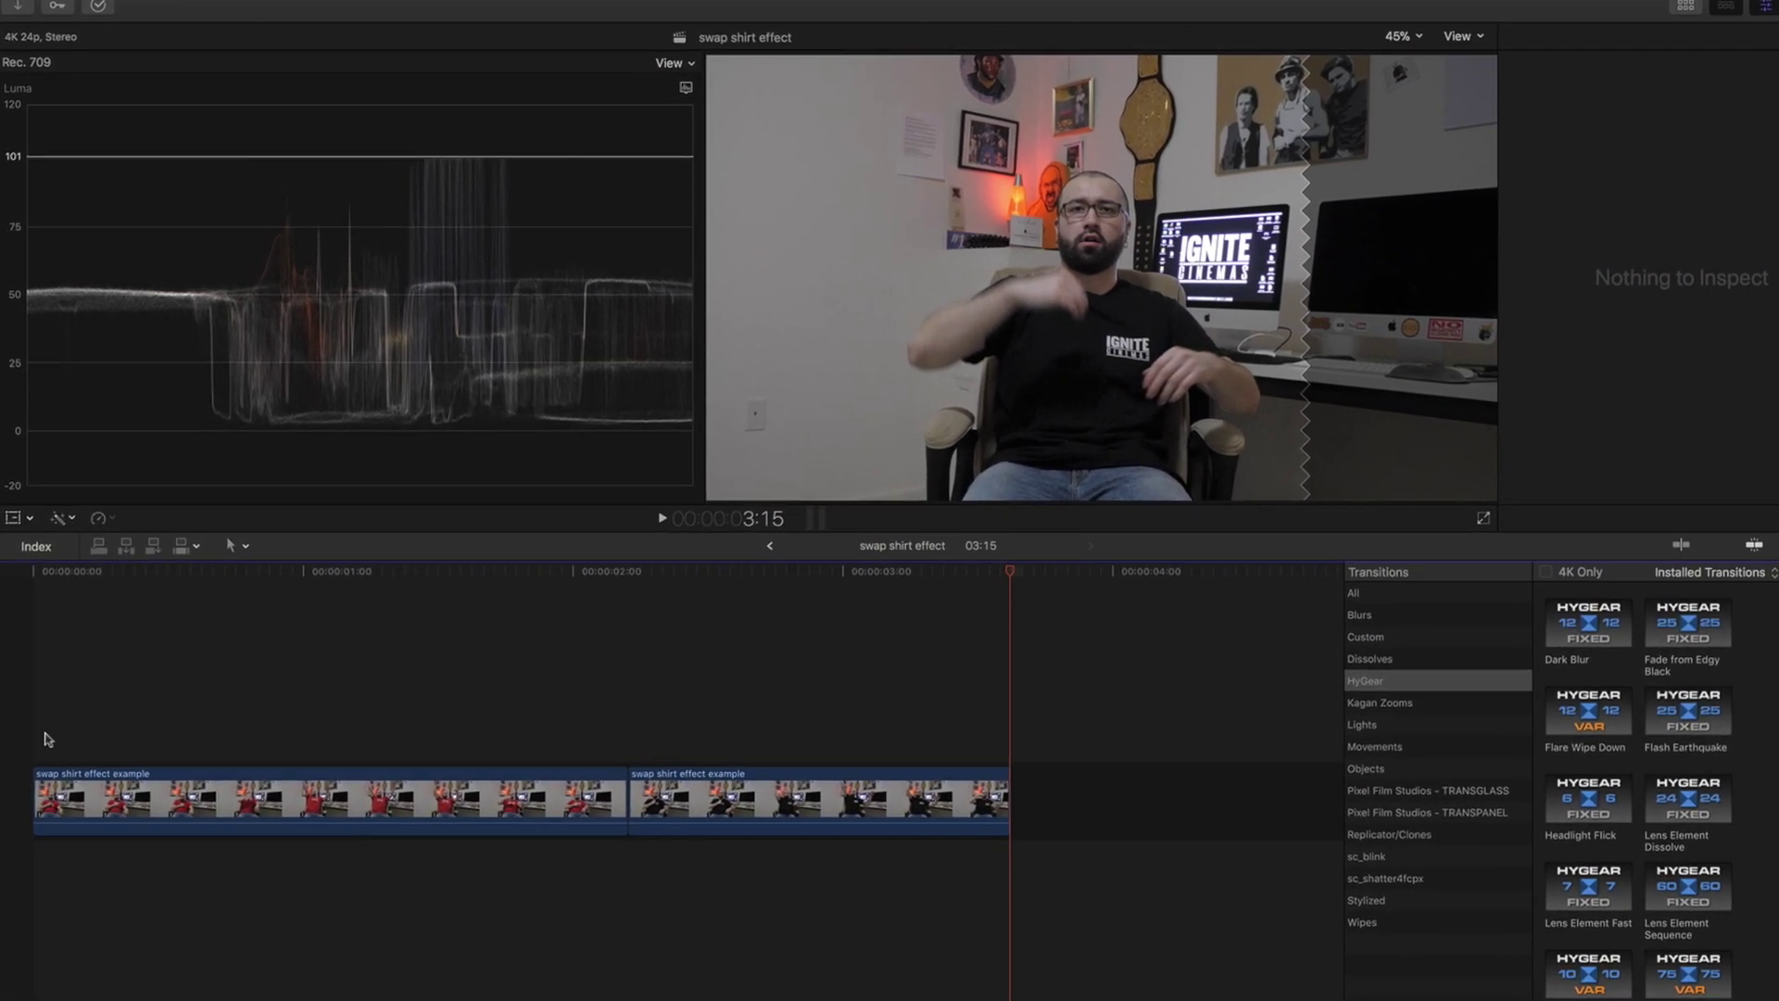
left_click(31, 746)
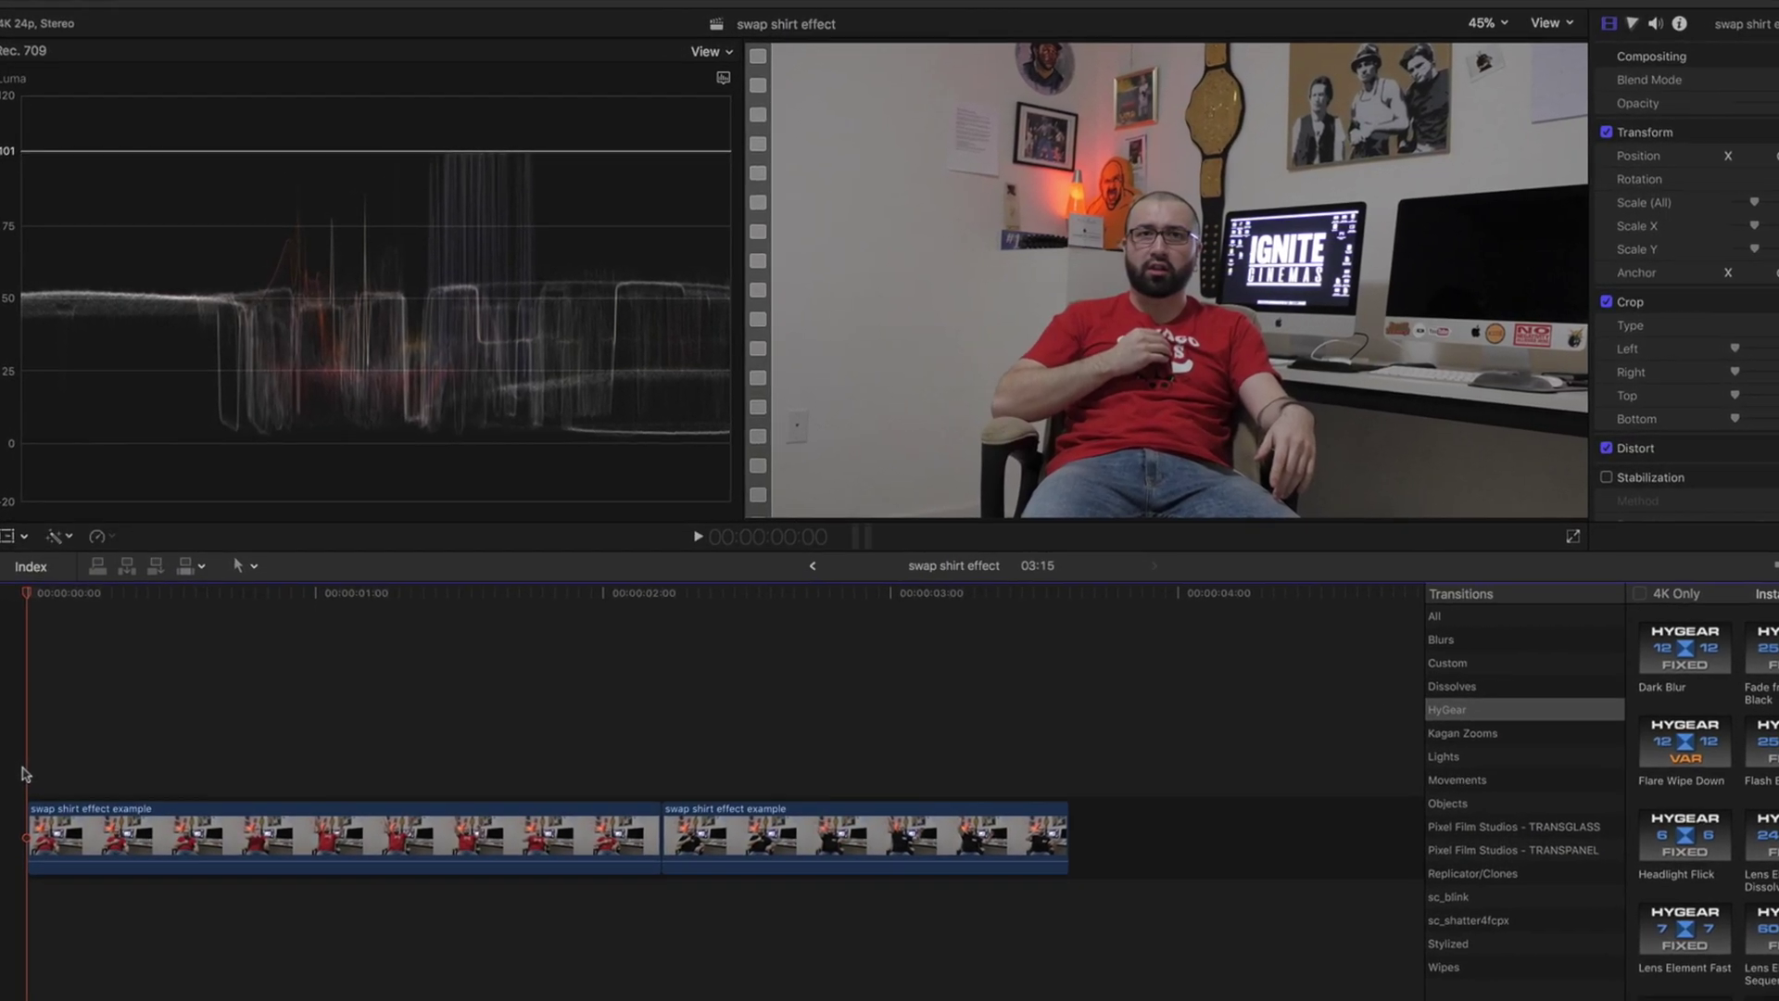
key("space")
key("space")
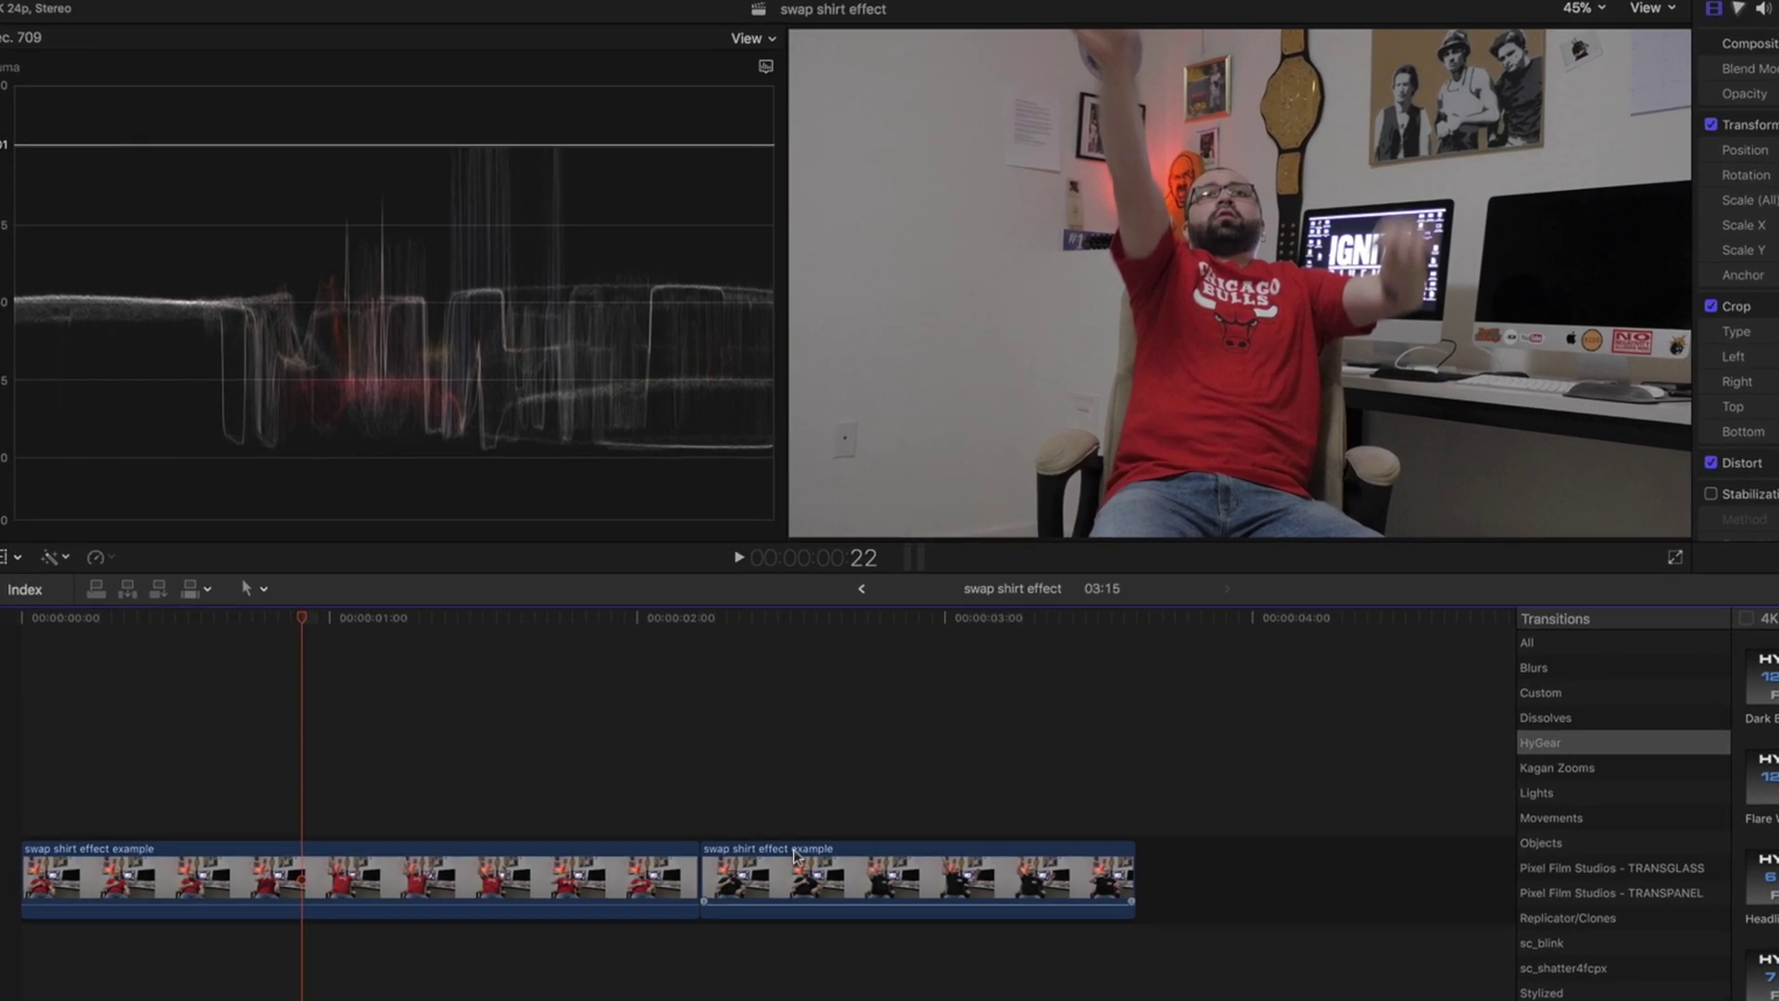
left_click_drag(758, 883, 389, 781)
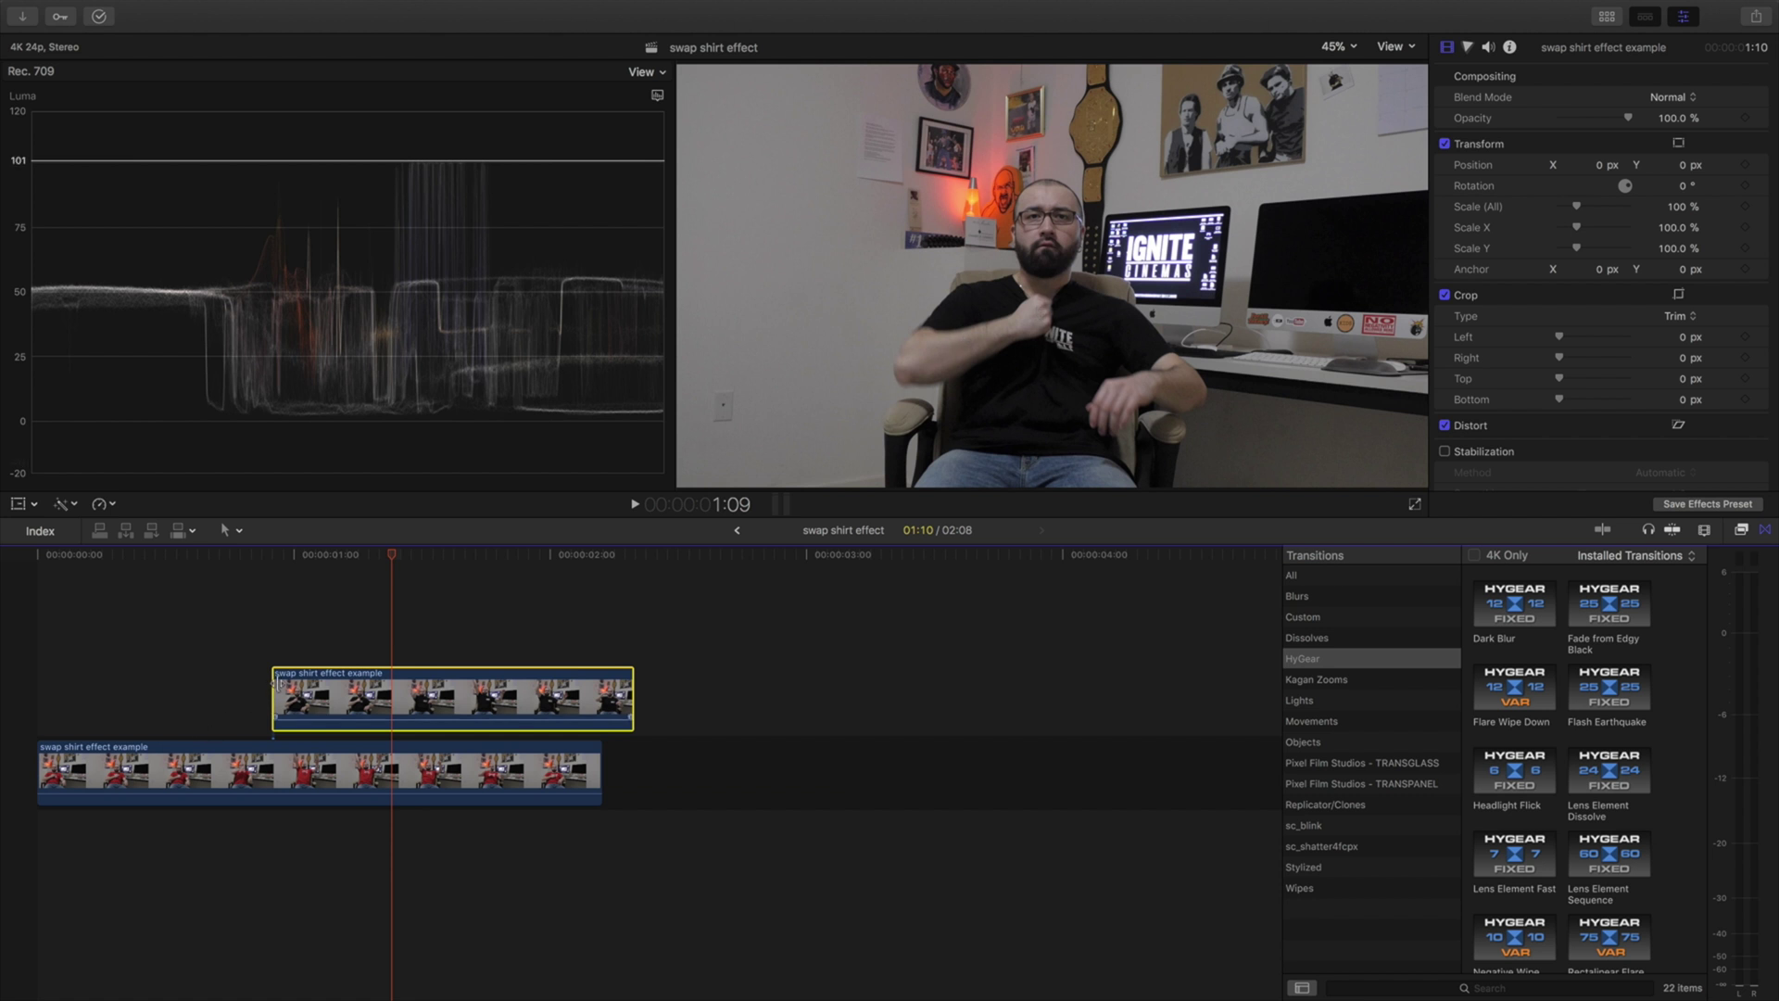
left_click_drag(278, 682, 336, 636)
Slide the black-shirt overlay 4 frames earlier using lowered opacity, then restore opacity to 100%.
left_click(332, 690)
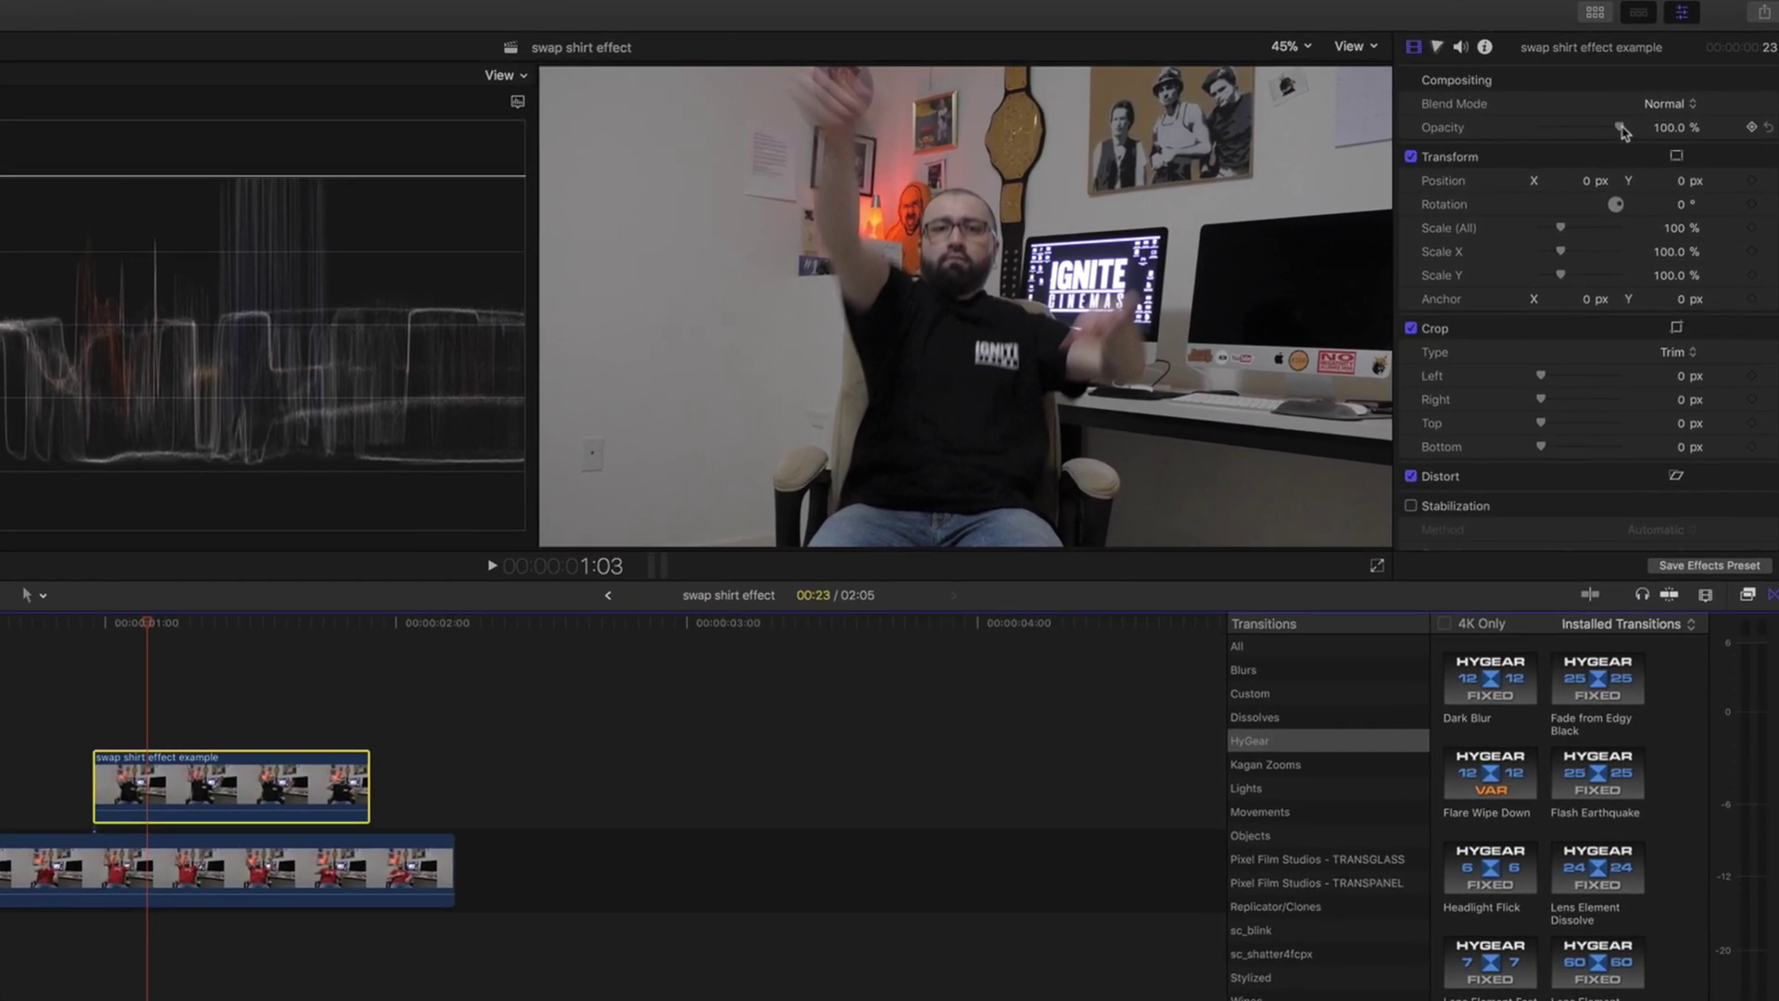
left_click_drag(1620, 134, 1578, 151)
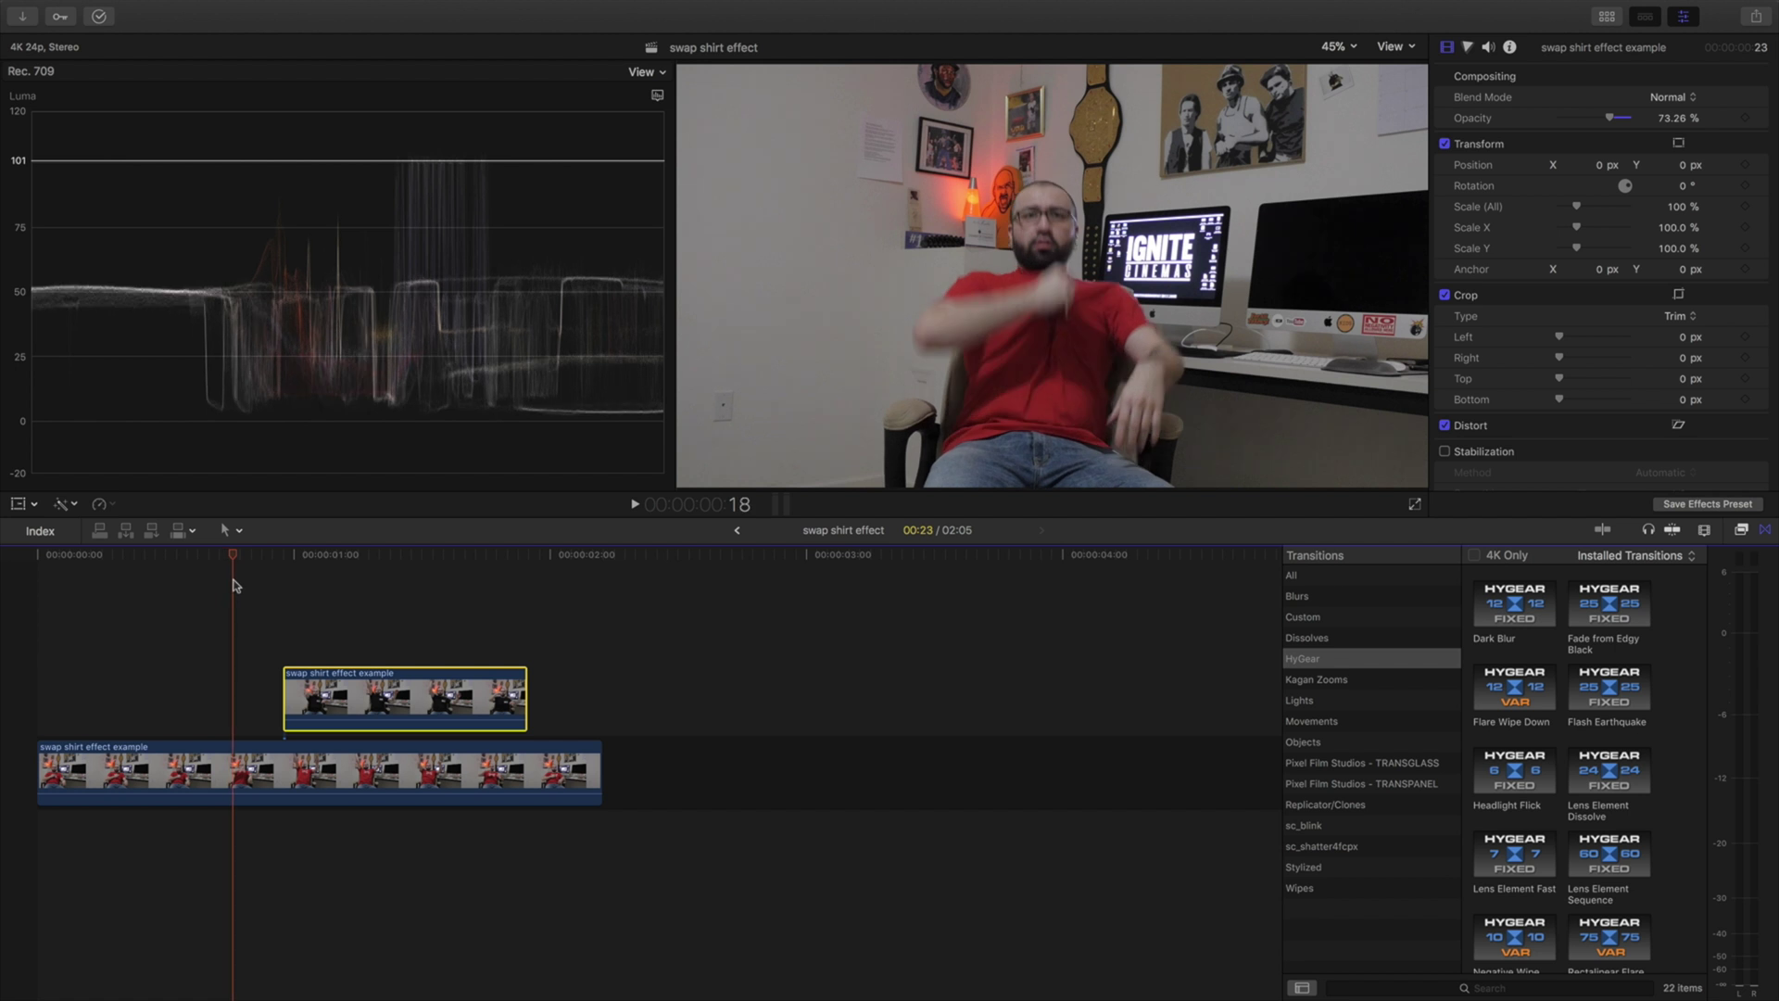
left_click_drag(329, 709, 275, 709)
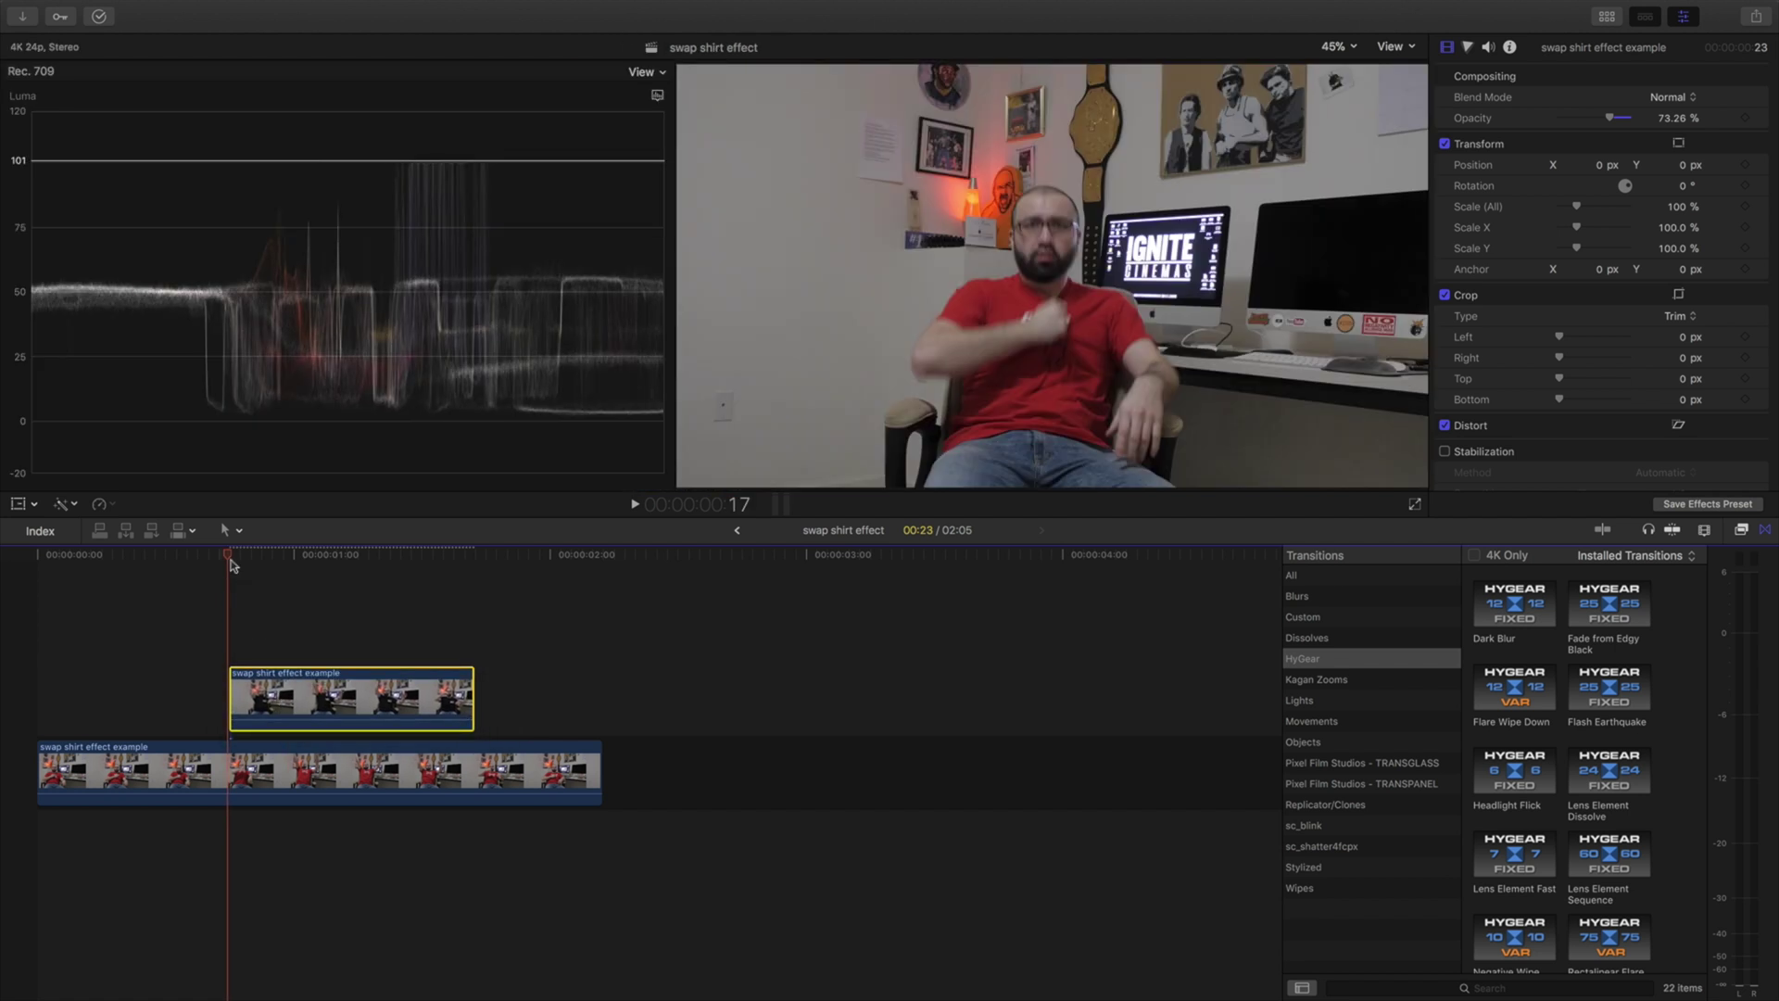
key("space")
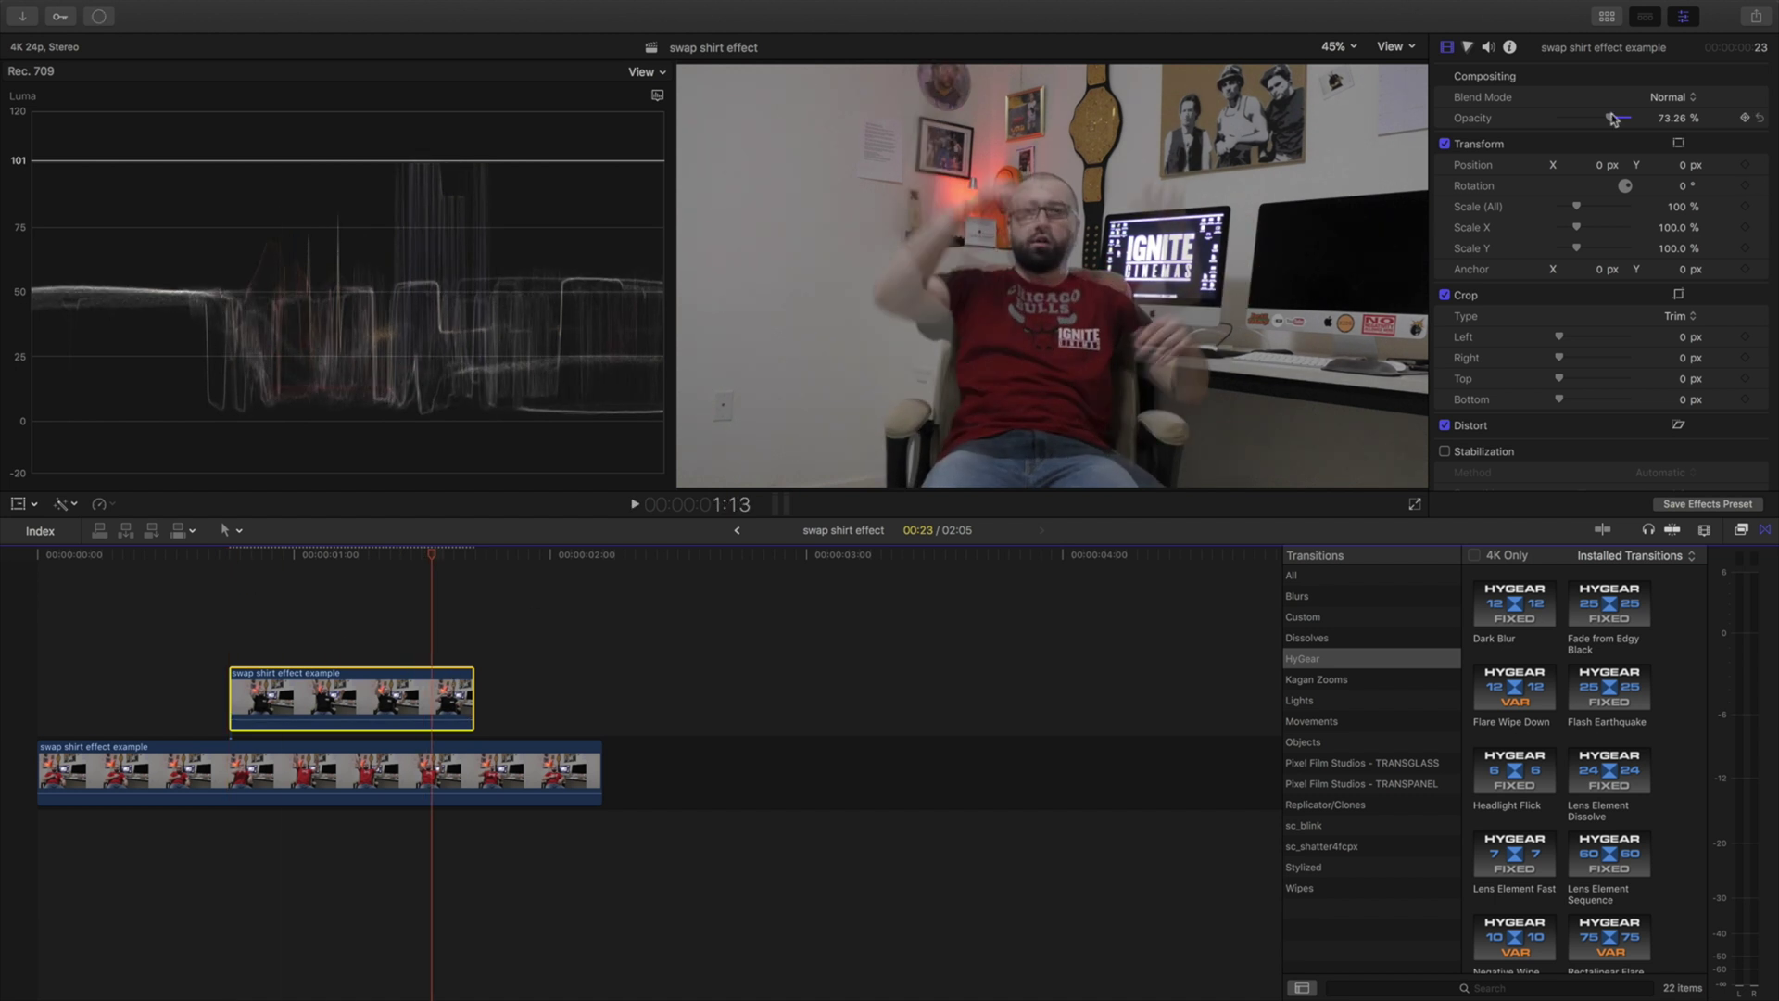
left_click_drag(1613, 118, 1661, 120)
left_click(167, 604)
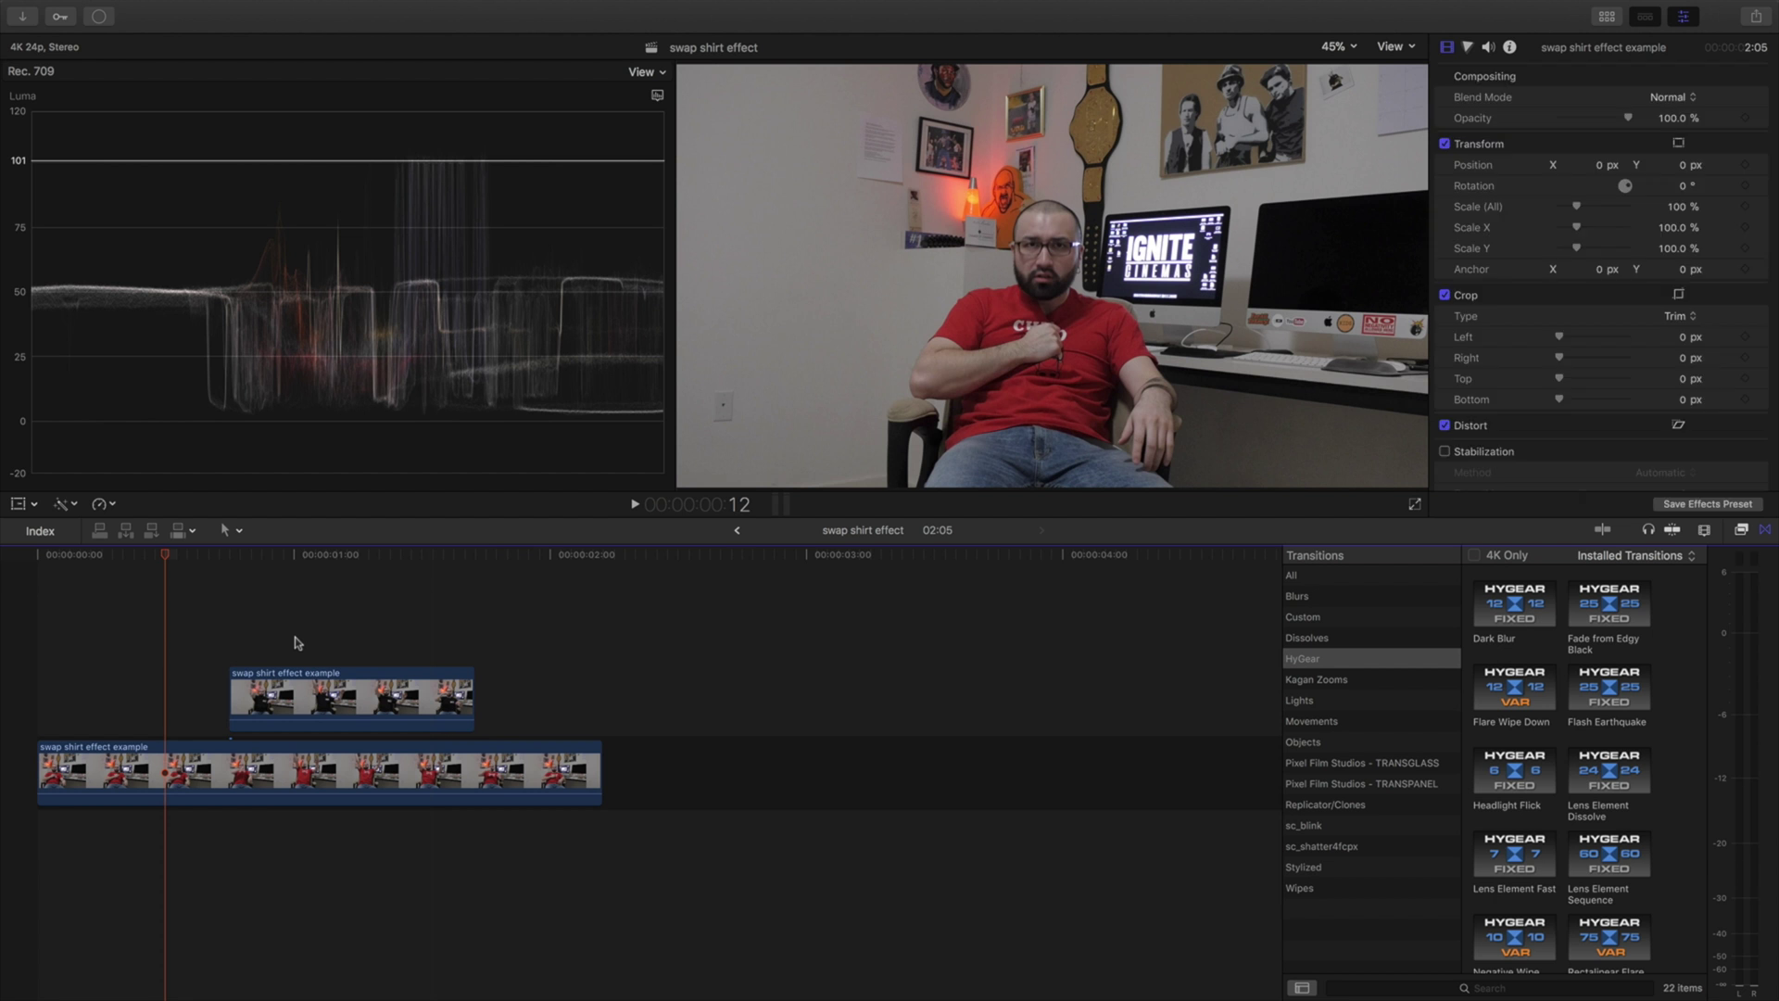
Shorten the end of the red-shirt clip and play back the trimmed edit.
key("space")
key("space")
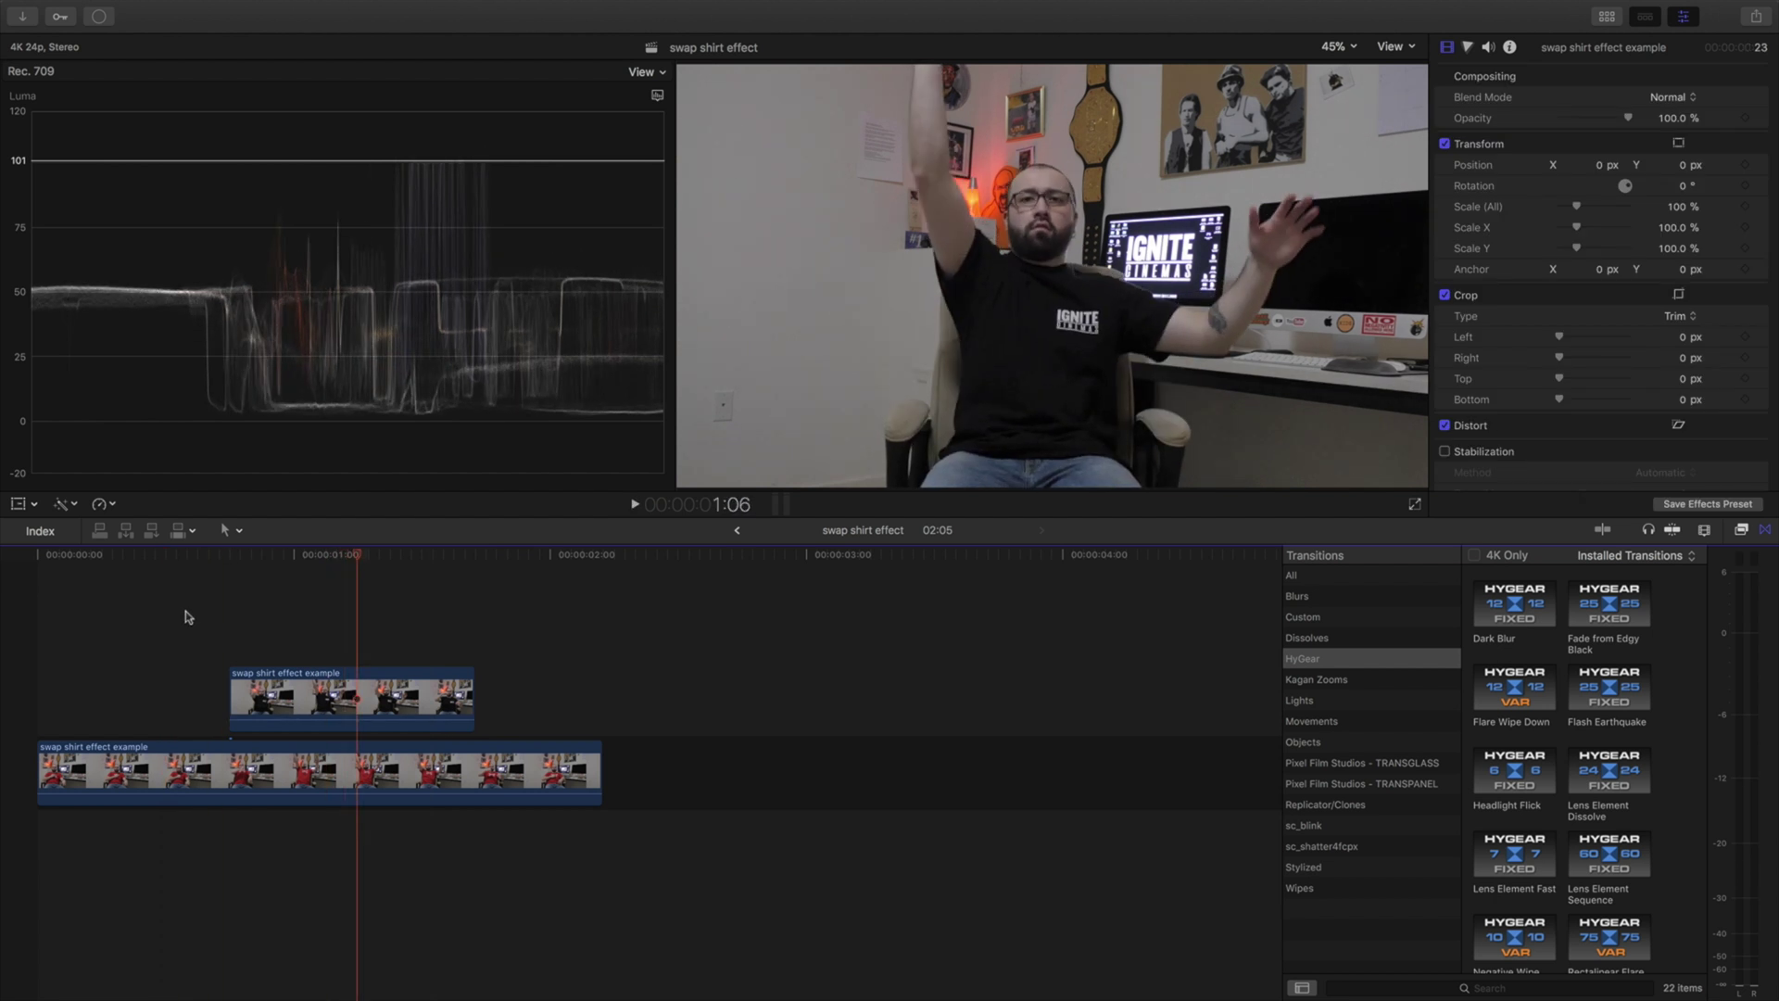
left_click(185, 611)
left_click_drag(598, 756, 471, 762)
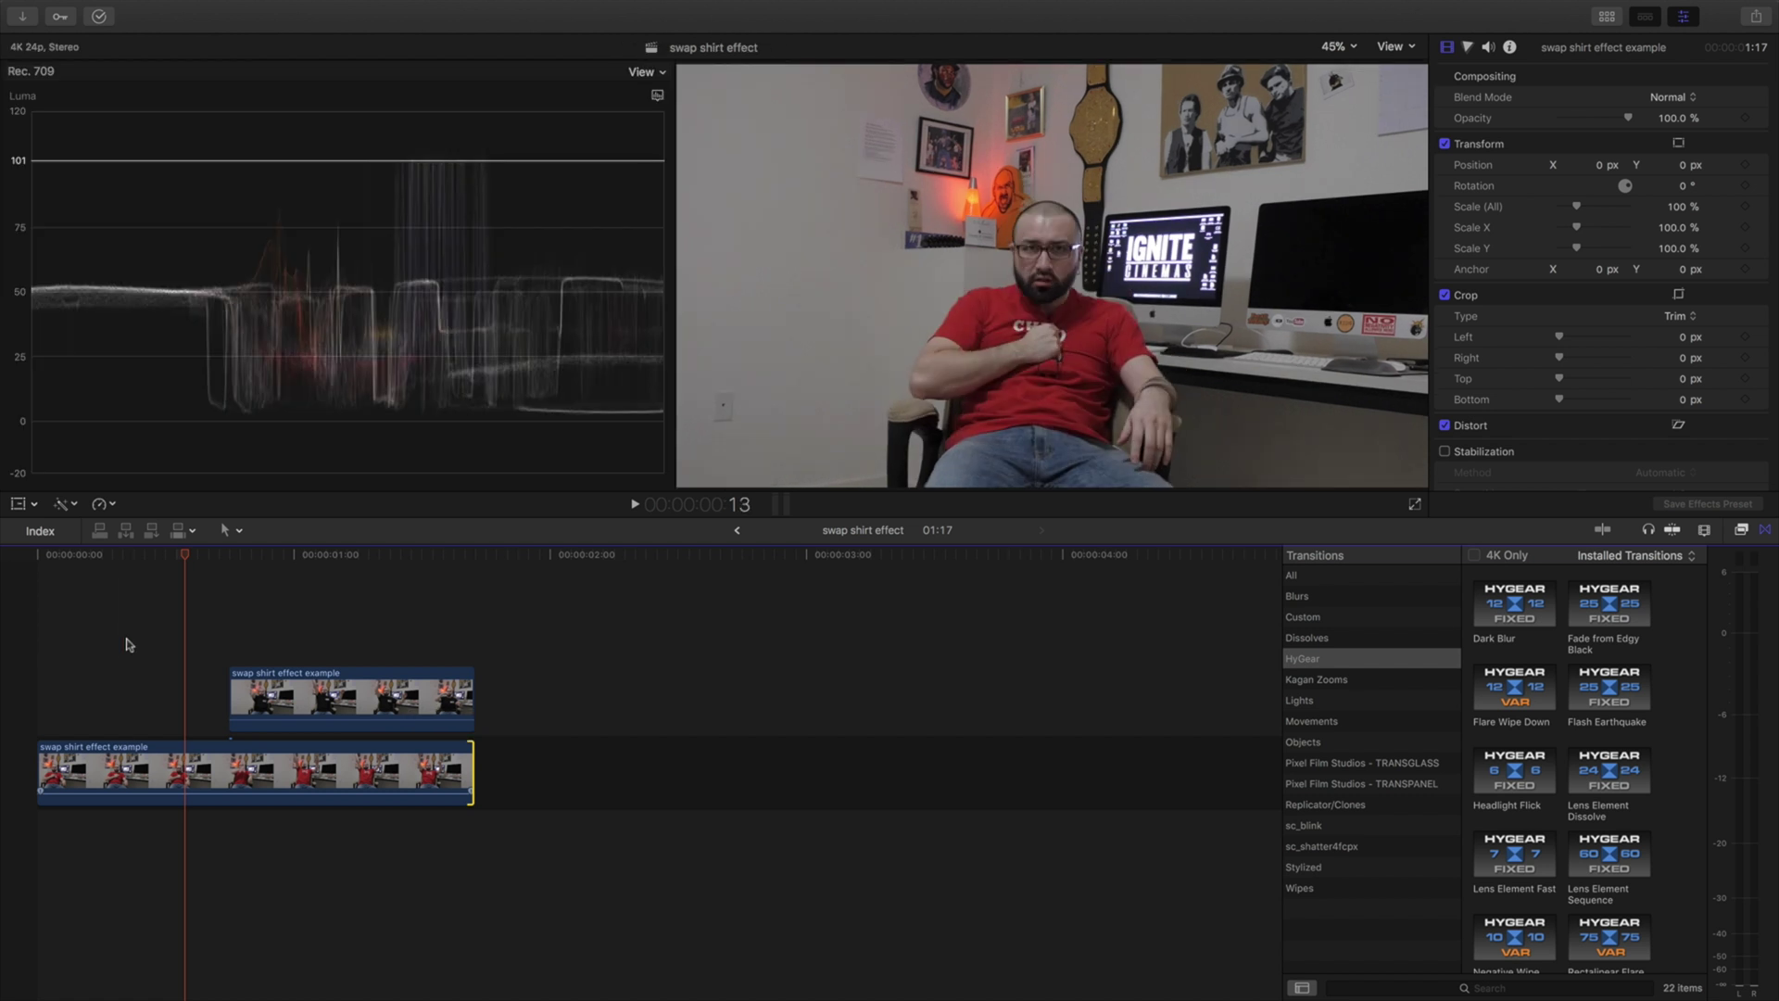
key("space")
left_click_drag(295, 552, 213, 574)
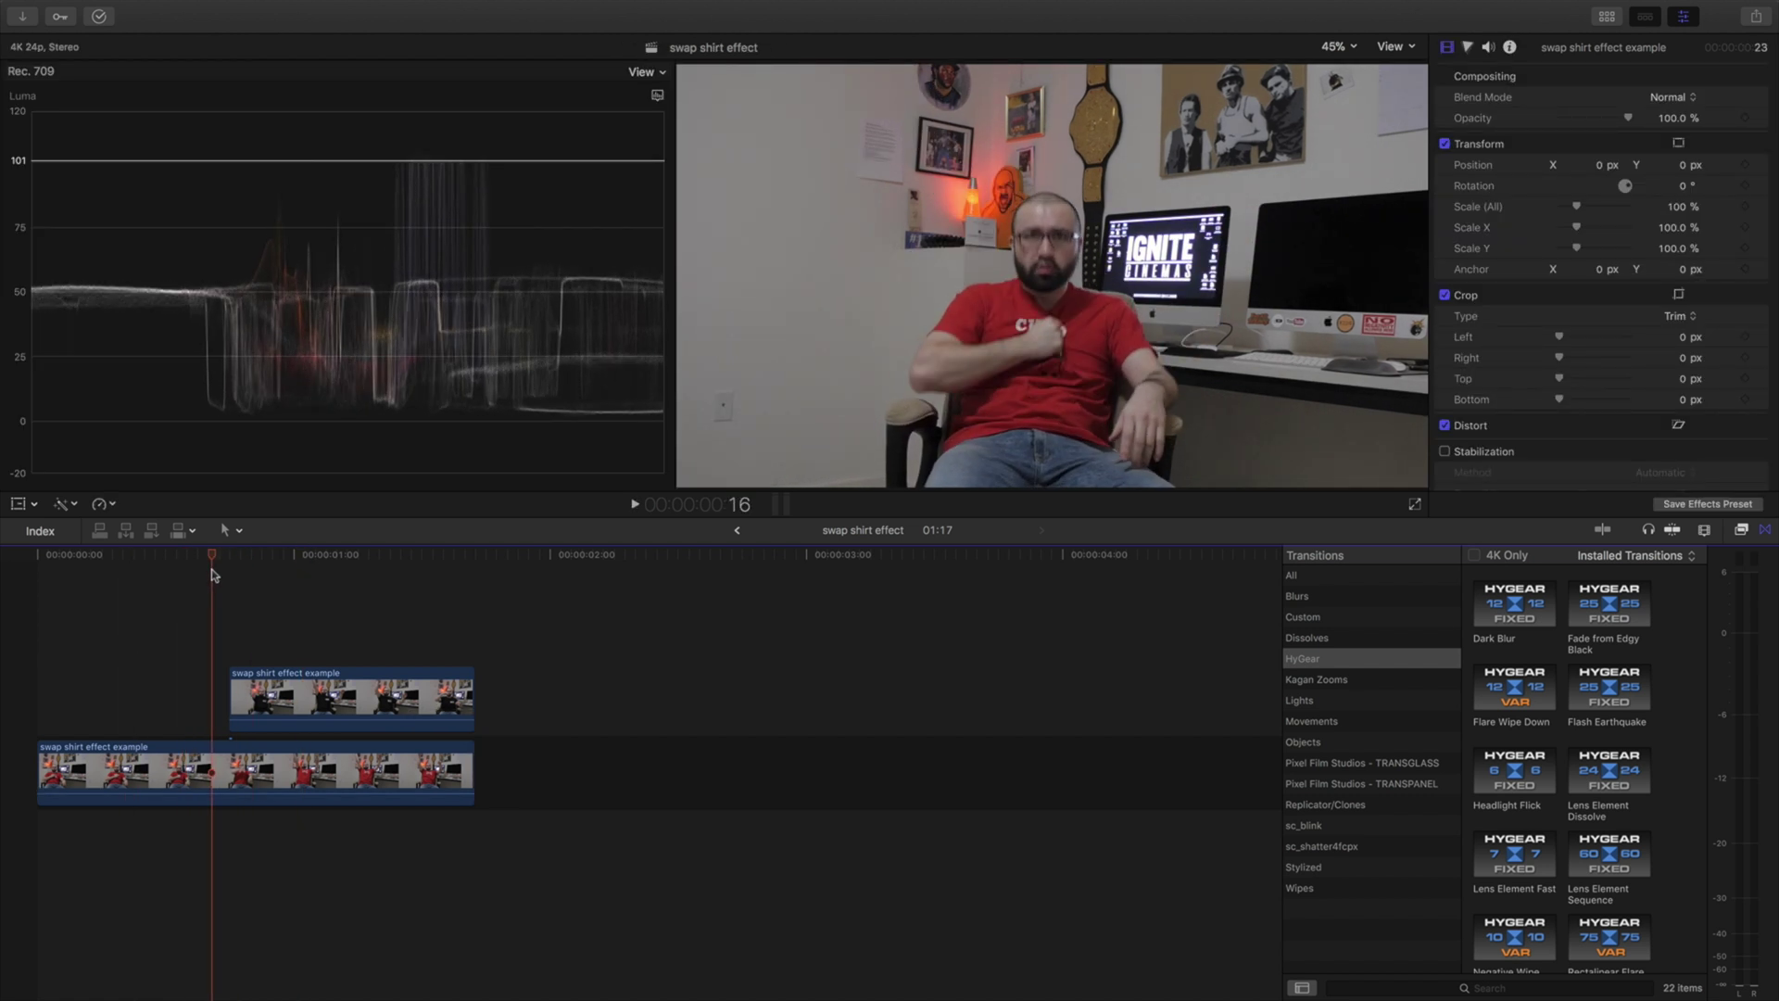
Trim the black-shirt clip's start and fine-tune it with timeline zoom.
left_click_drag(230, 687, 587, 687)
key("space")
key("super+equal")
key("super+minus")
left_click_drag(468, 695, 468, 695)
left_click_drag(326, 558, 418, 574)
Nudge the black-shirt clip slightly earlier and replay the shirt swap to confirm it.
left_click_drag(551, 708, 529, 709)
left_click(406, 642)
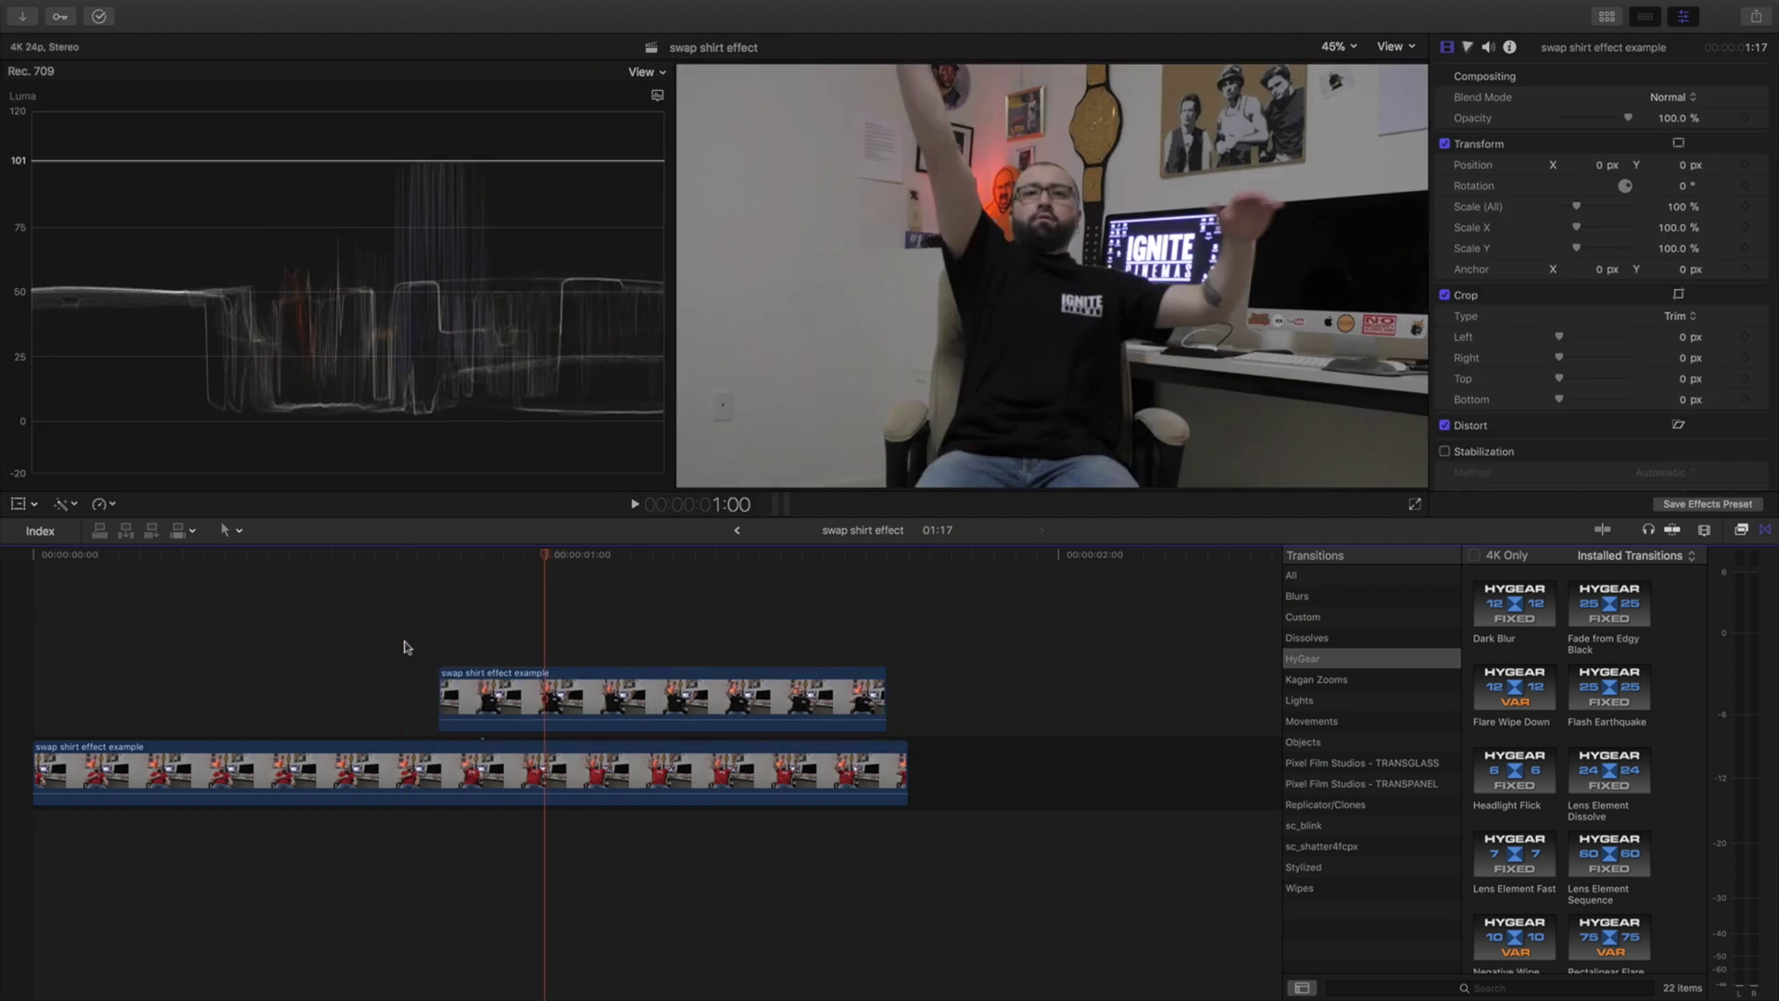
left_click(490, 684)
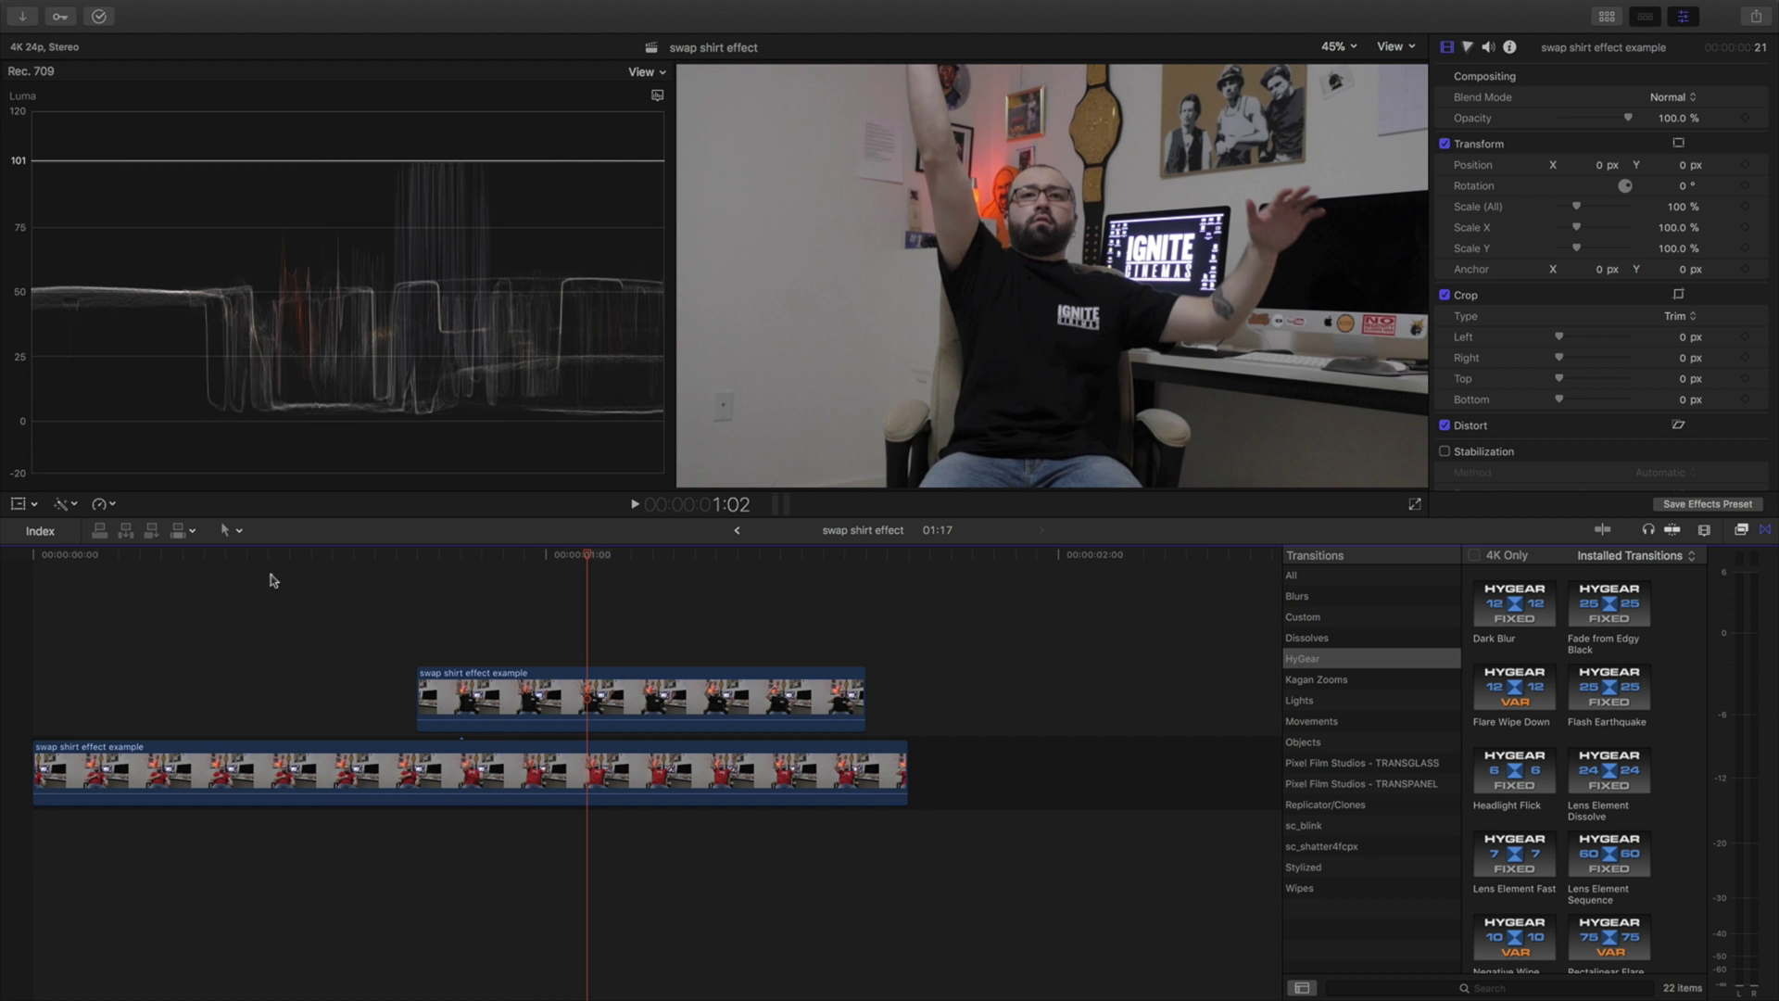
left_click(273, 581)
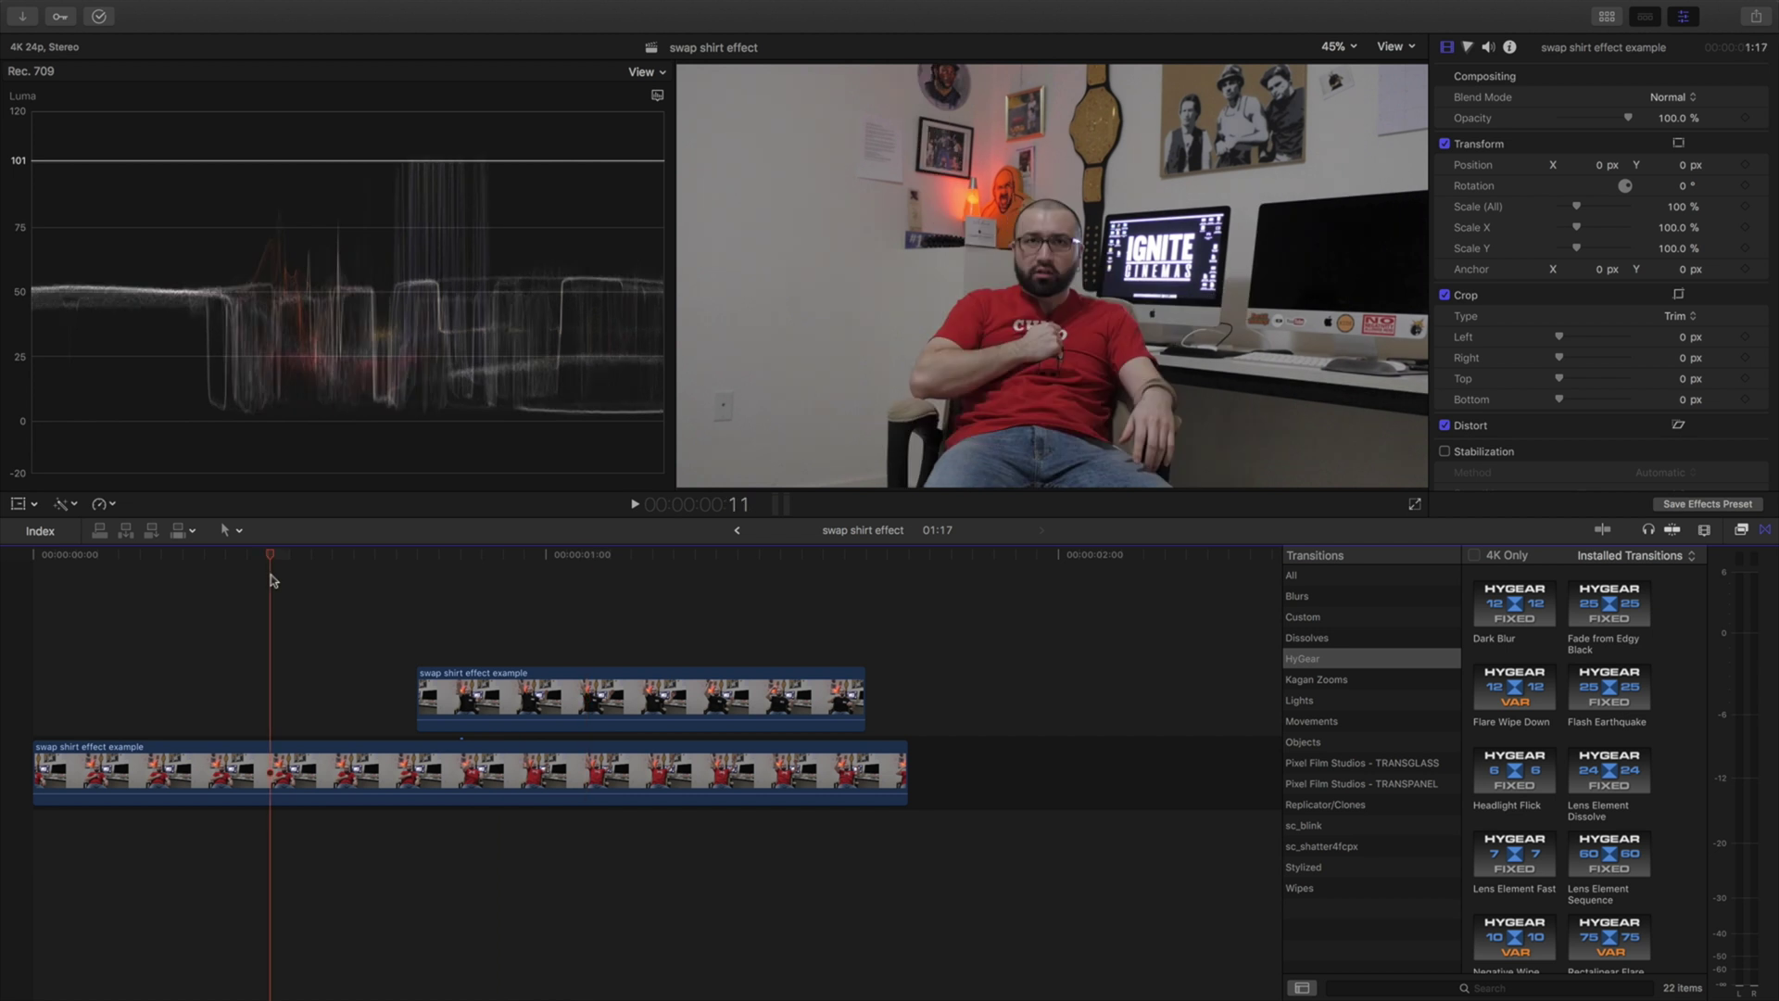
key("space")
key("space")
left_click(289, 605)
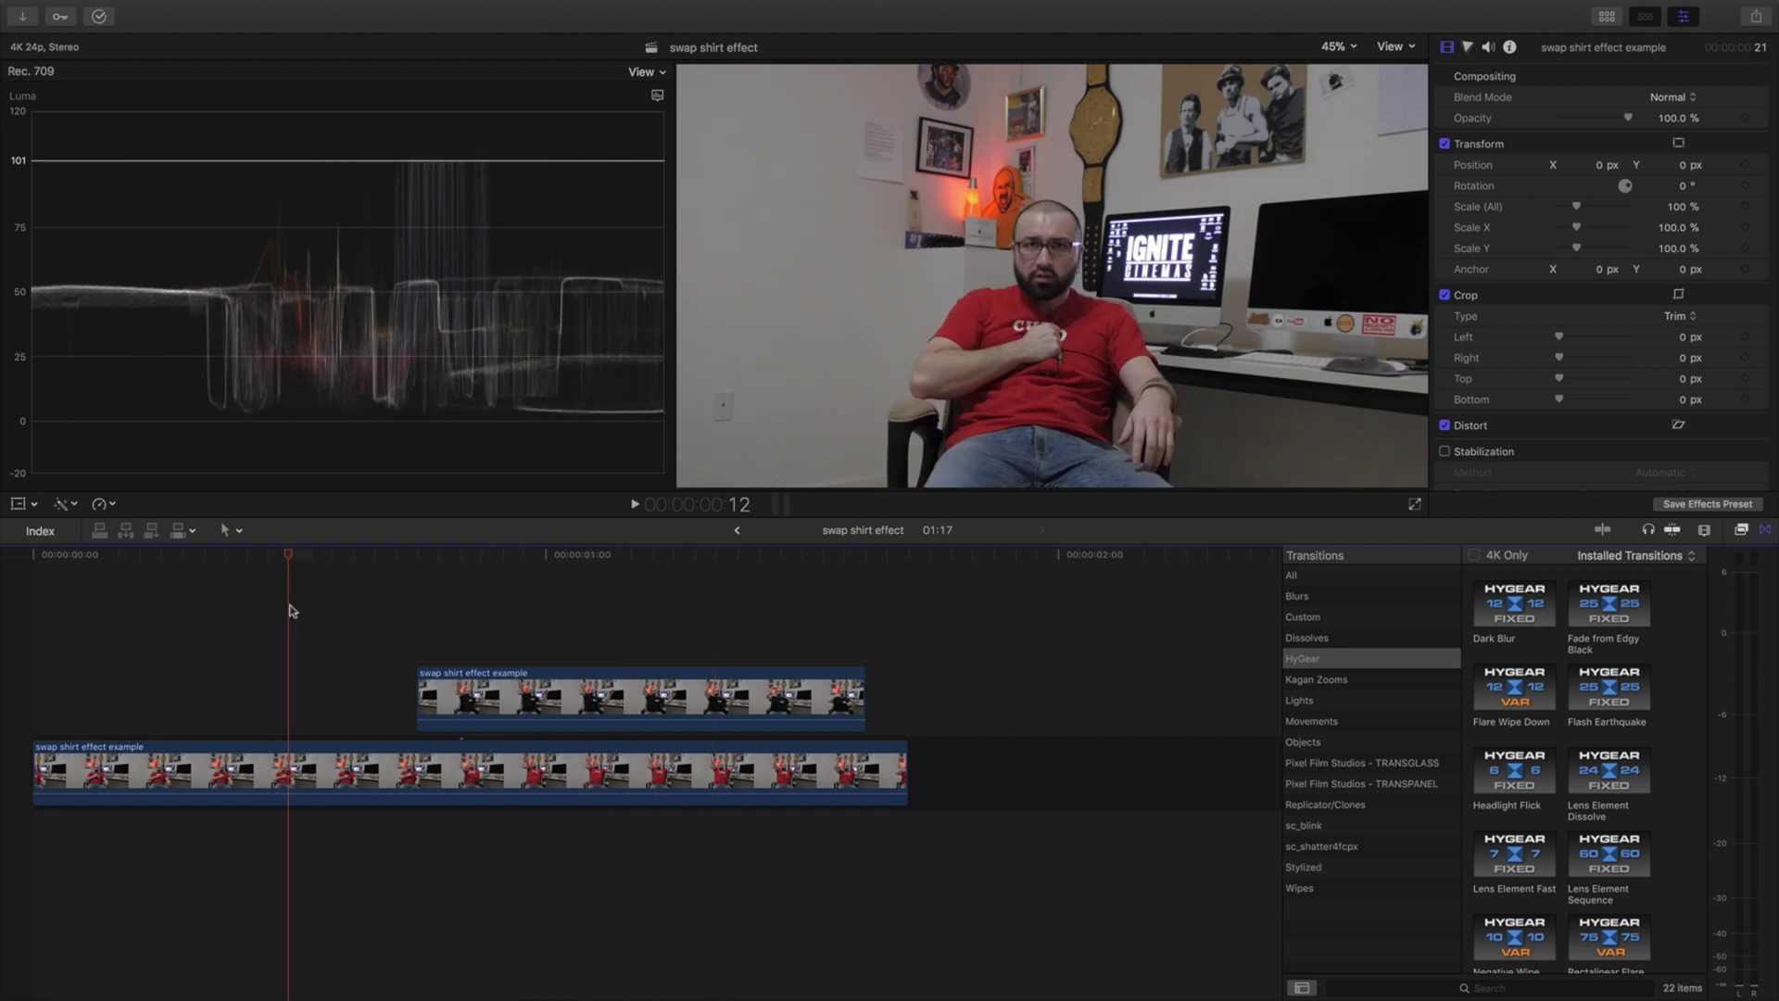
key("space")
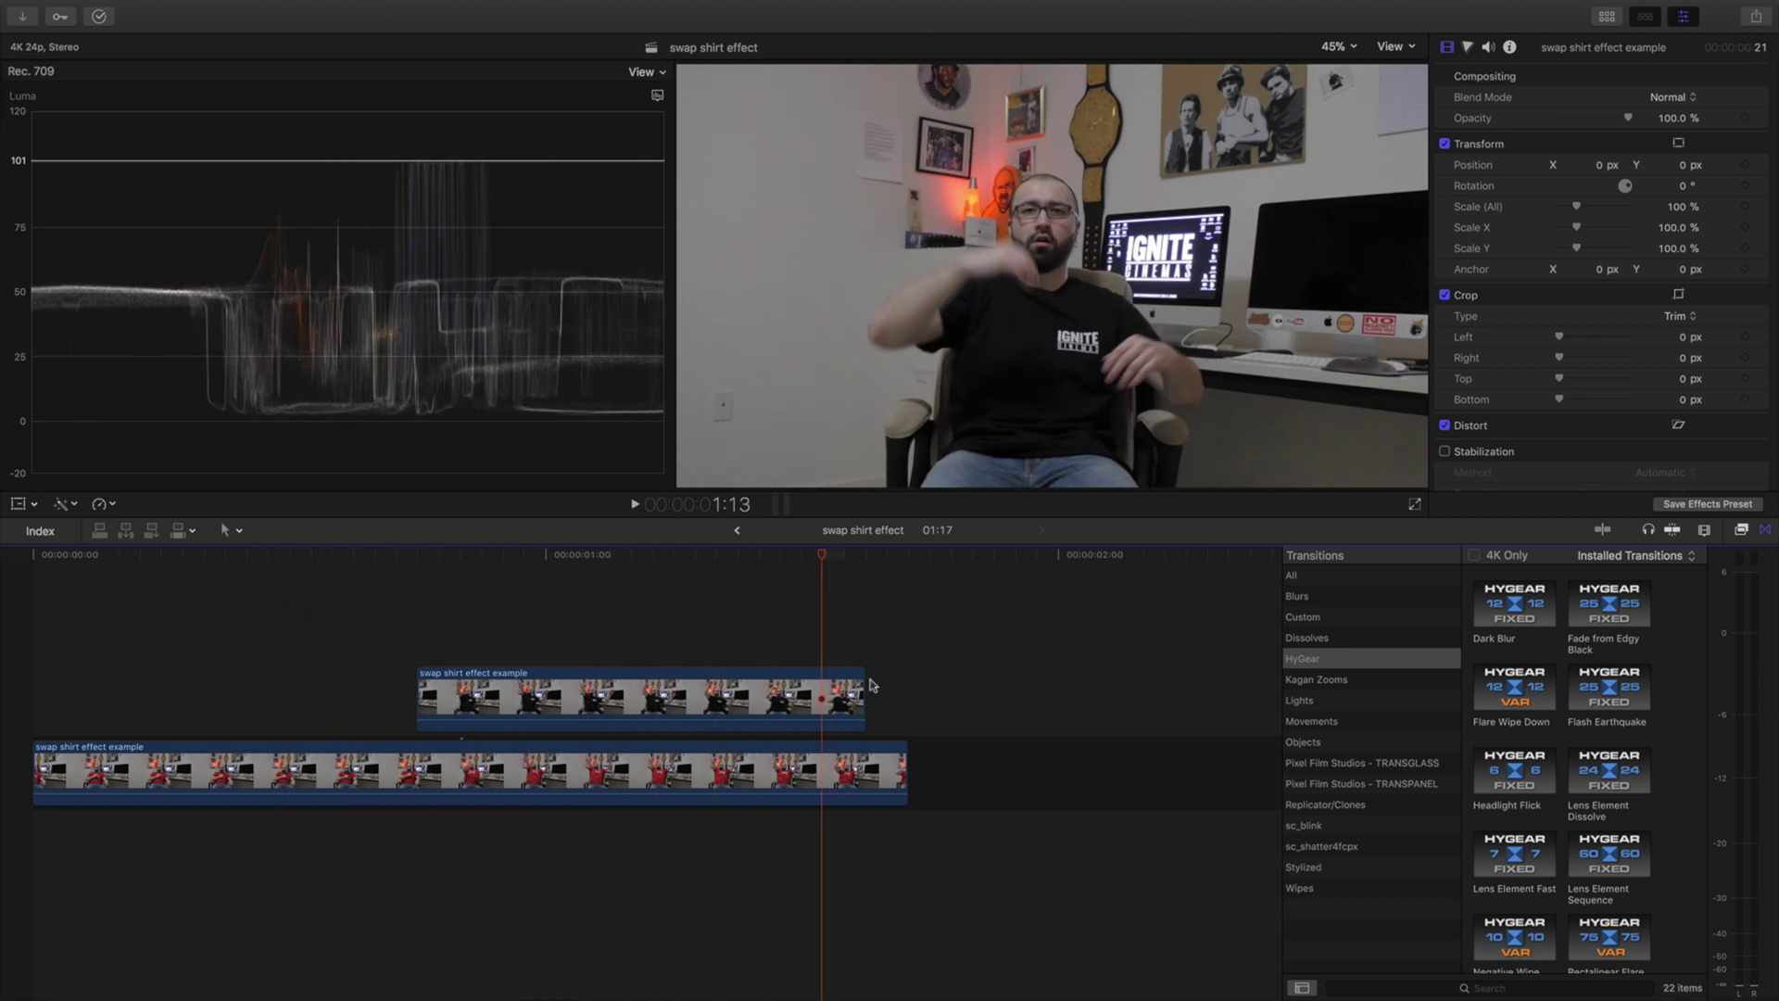
key("space")
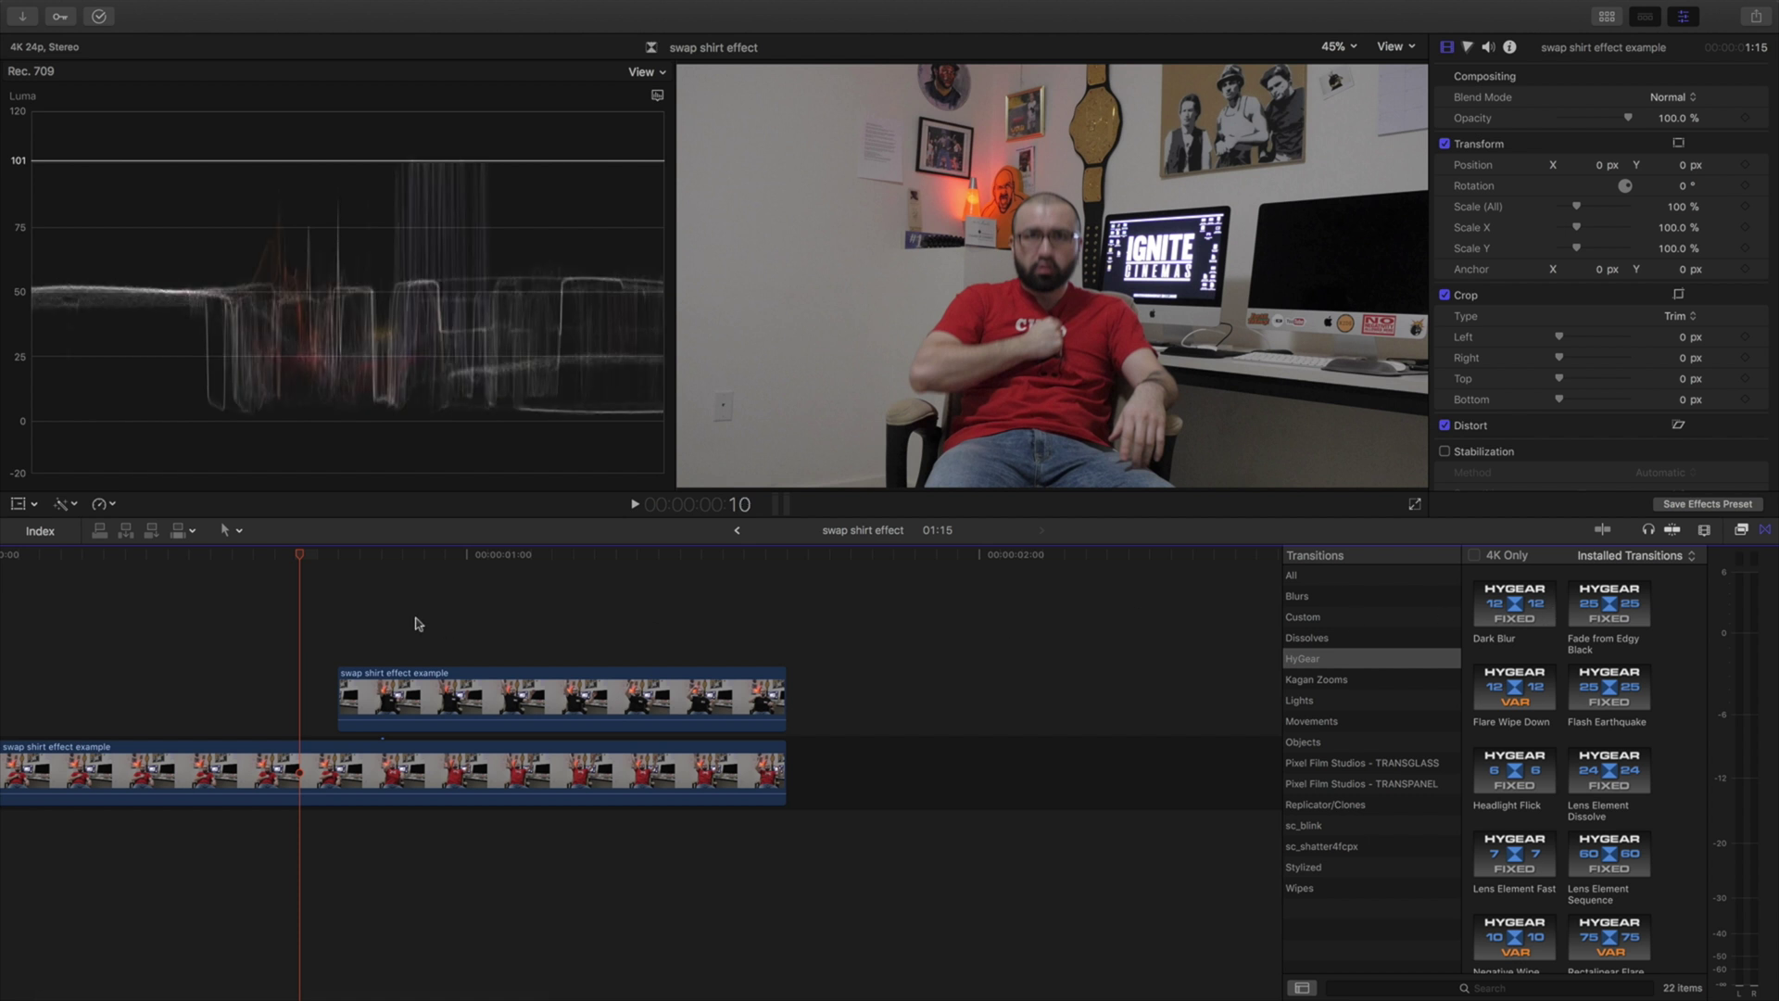
left_click(130, 613)
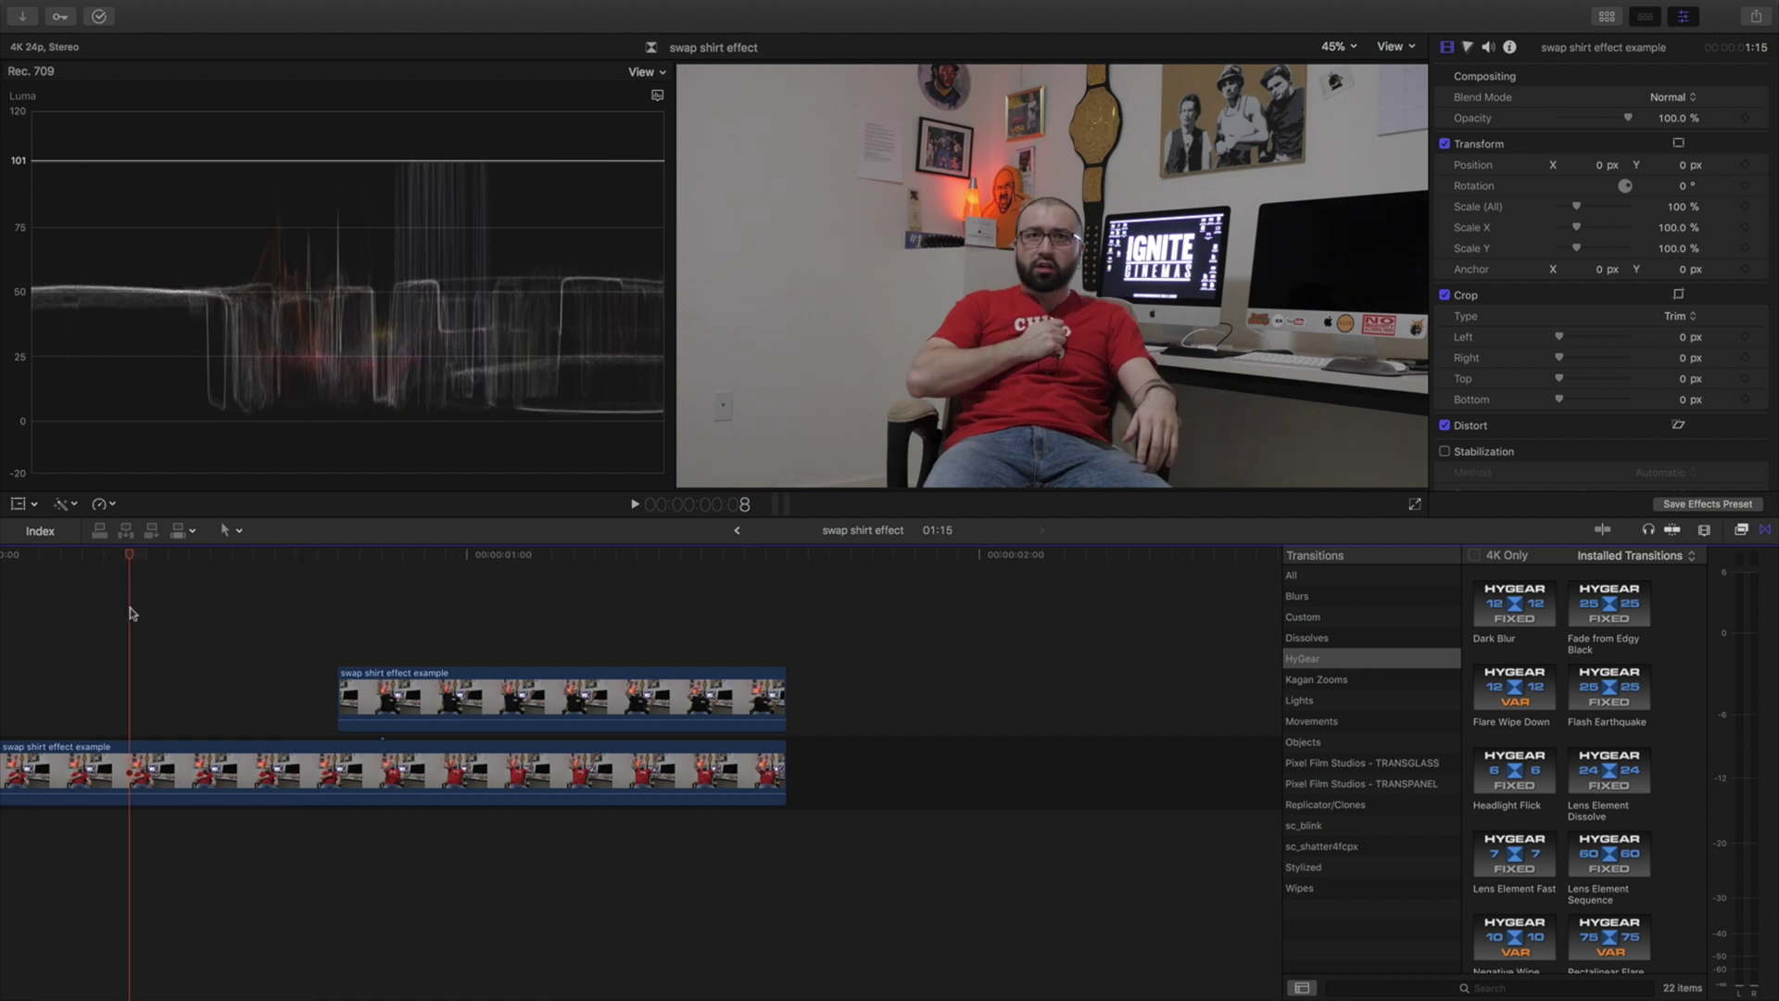
key("space")
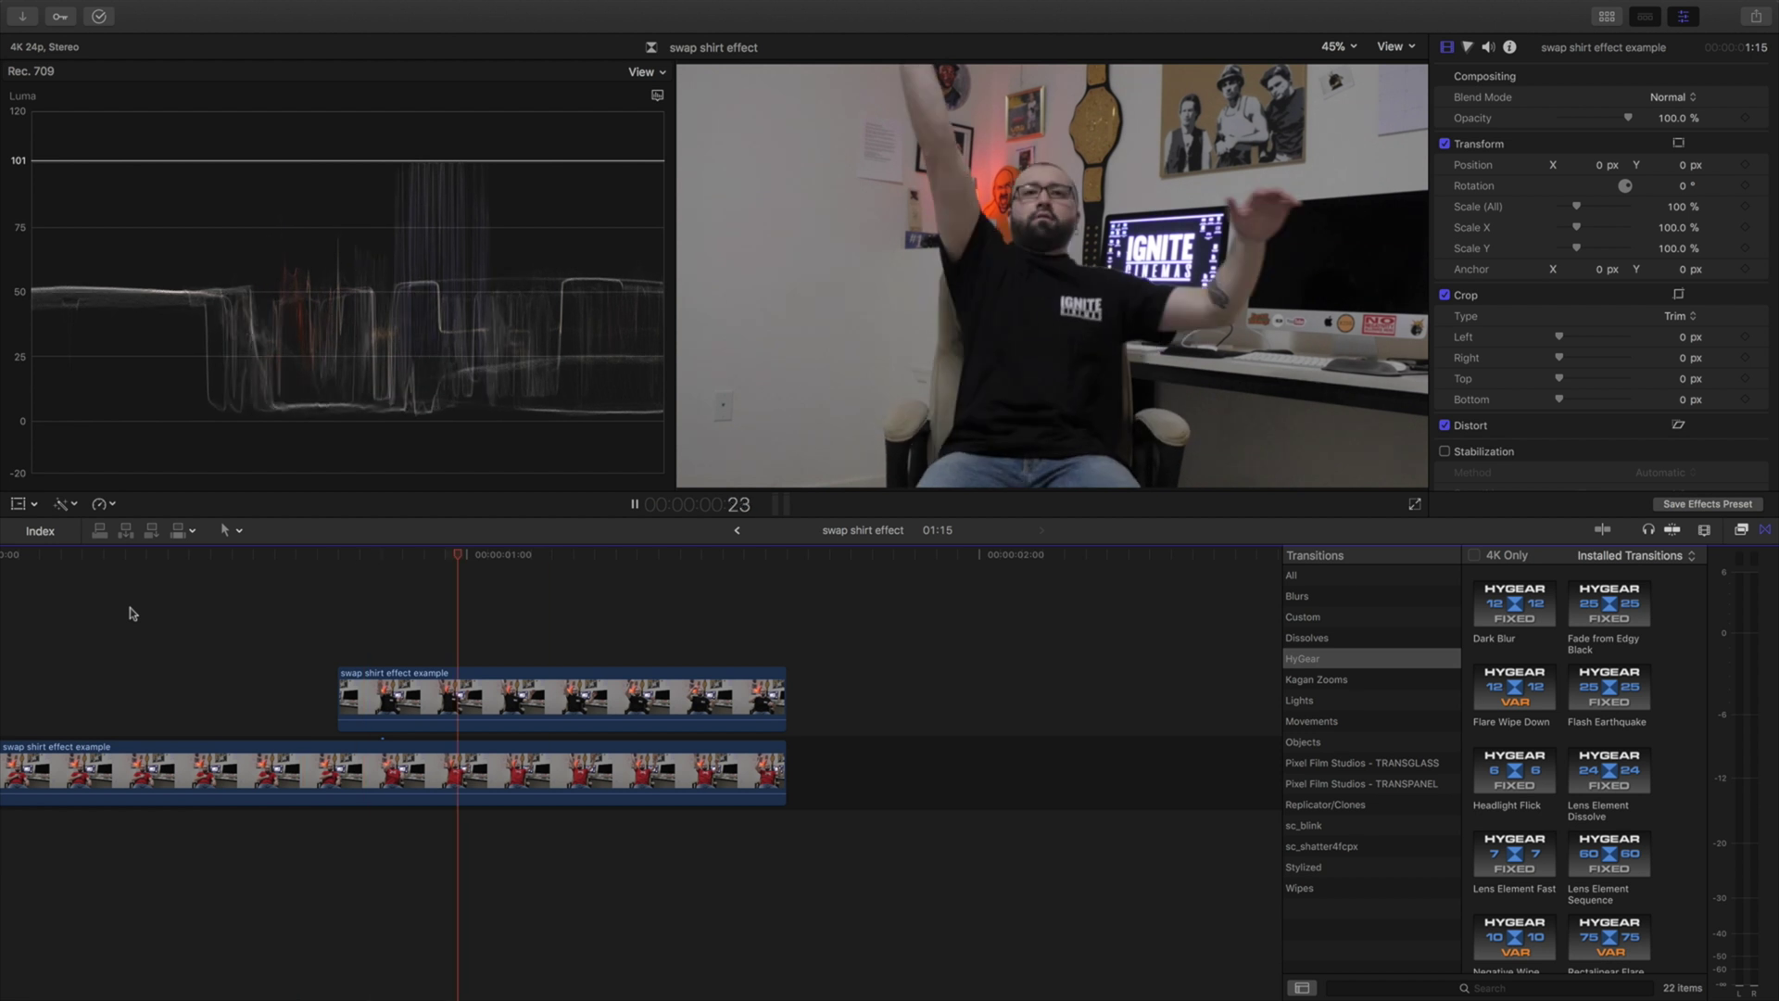
key("space")
key("space")
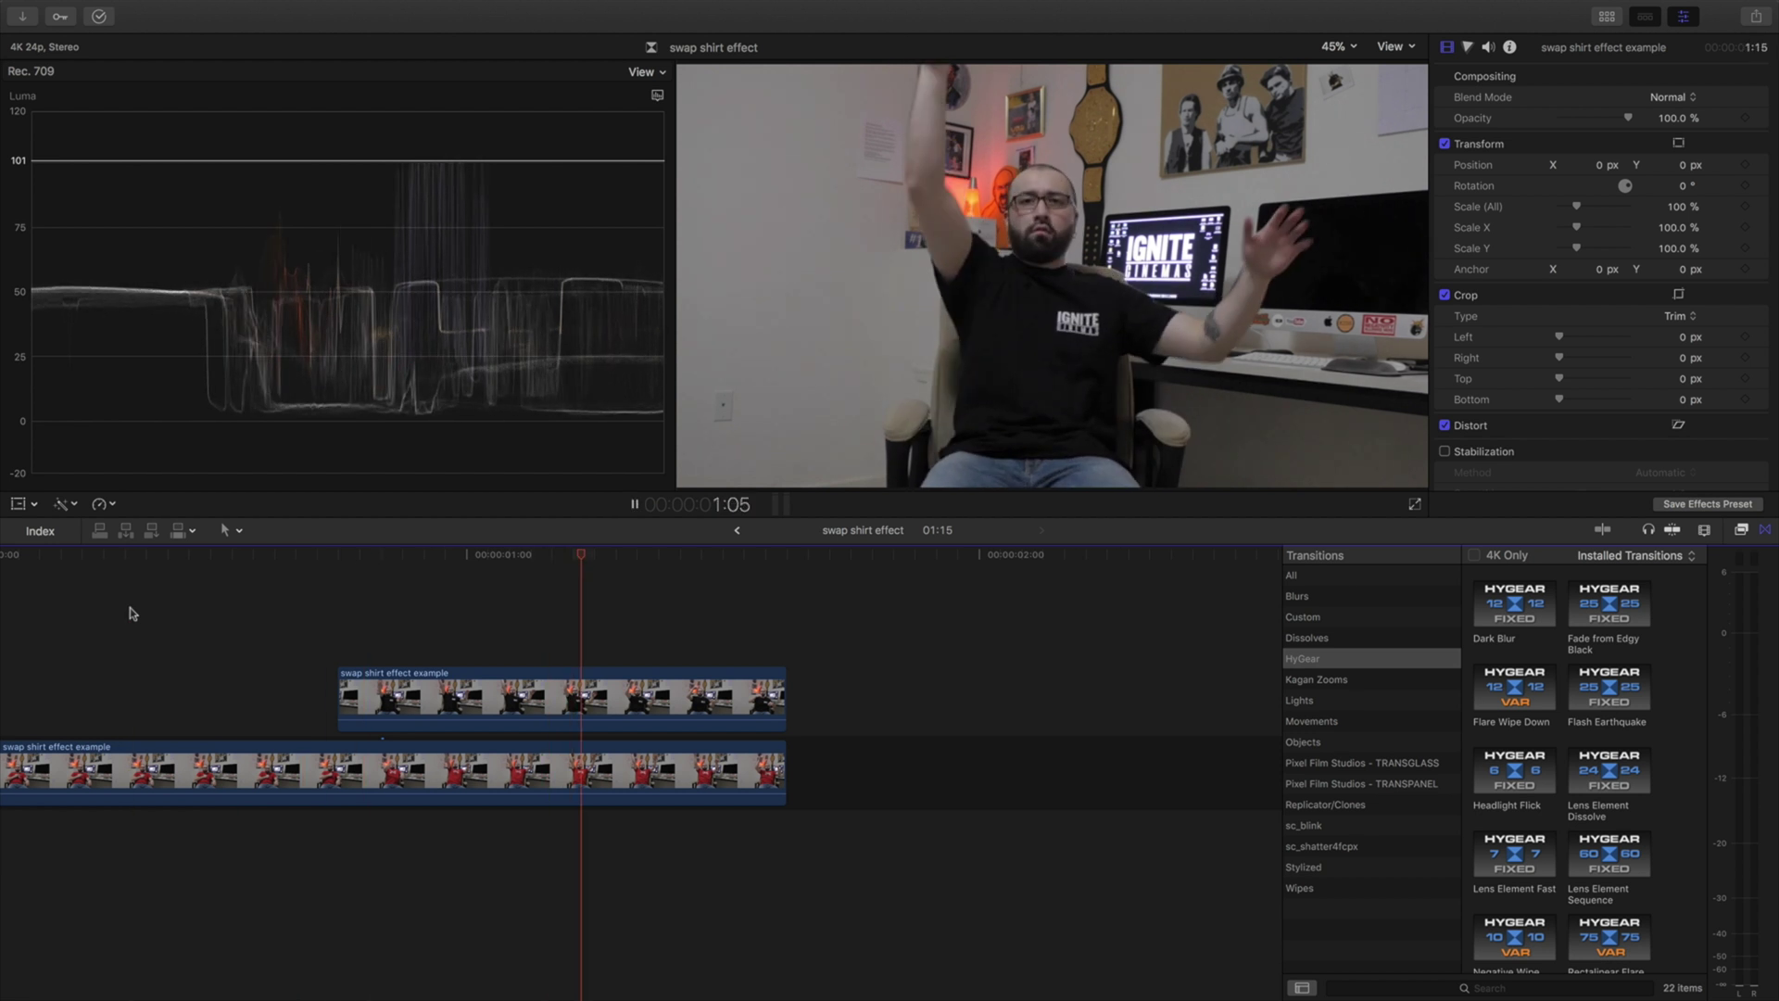
key("space")
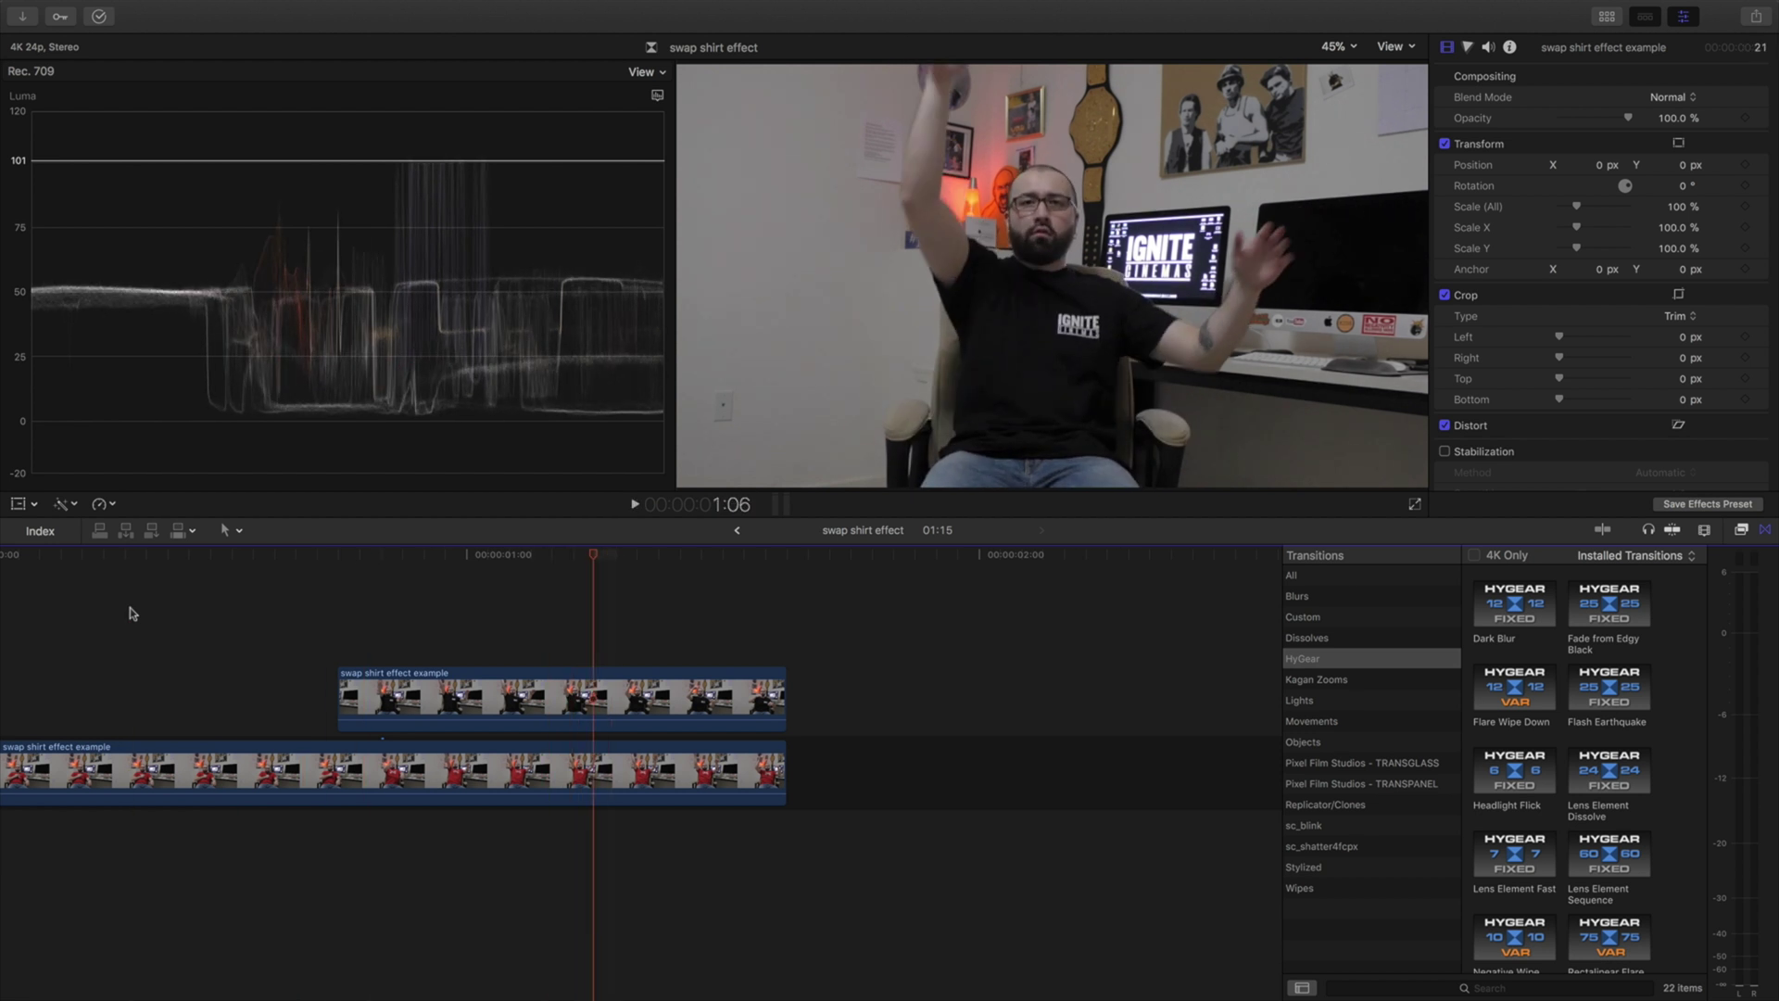